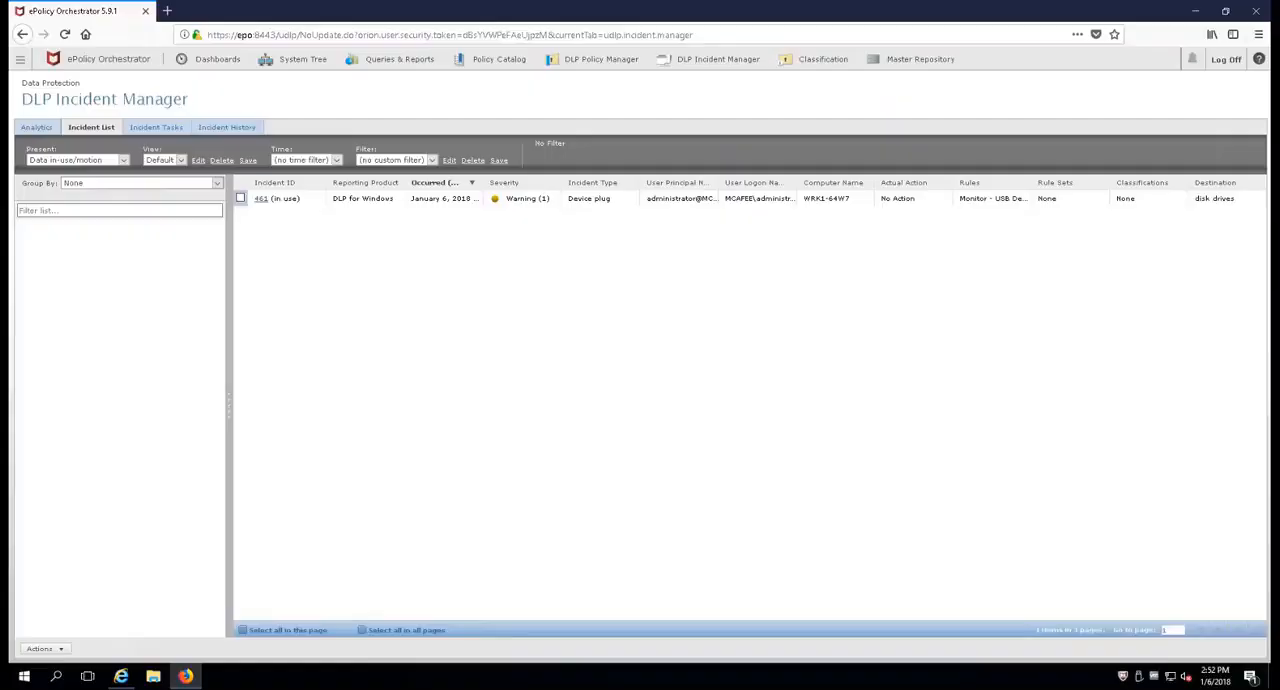
Step: Show the Data Loss Prevention 11 policies assigned to My Organization in the System Tree and expand the Maintenance group
{"action": "left_click", "coordinate": [315, 62]}
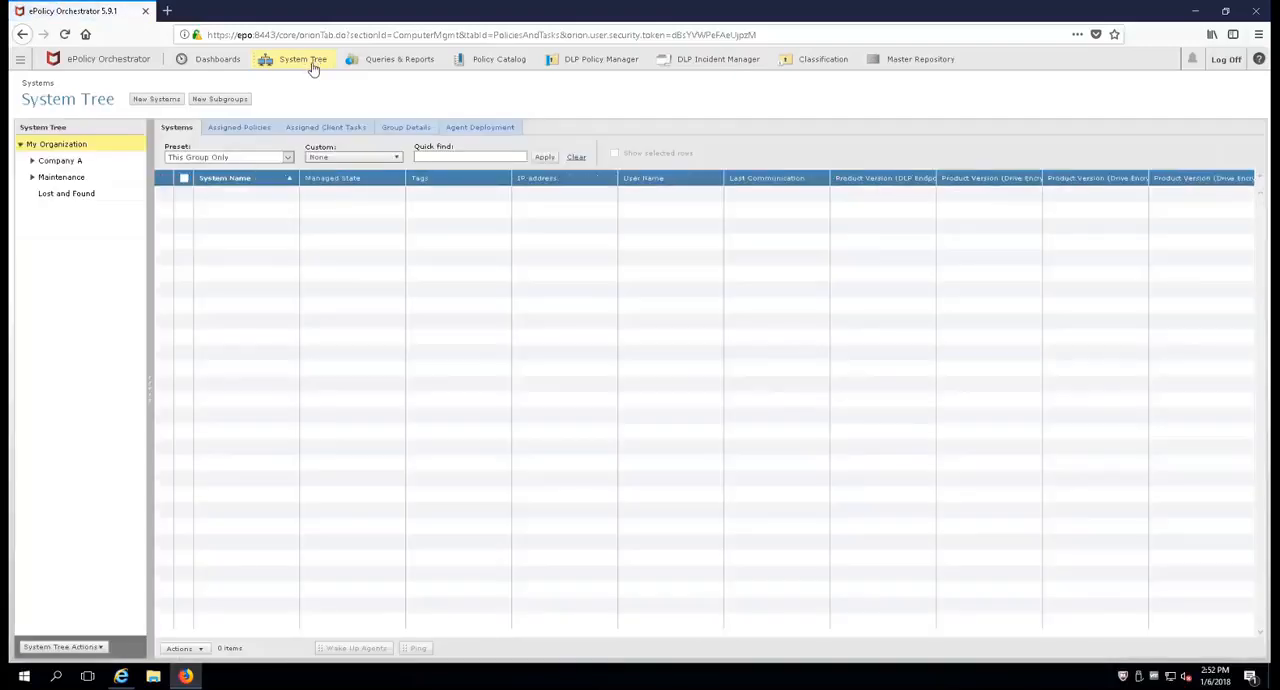
{"action": "left_click", "coordinate": [243, 130]}
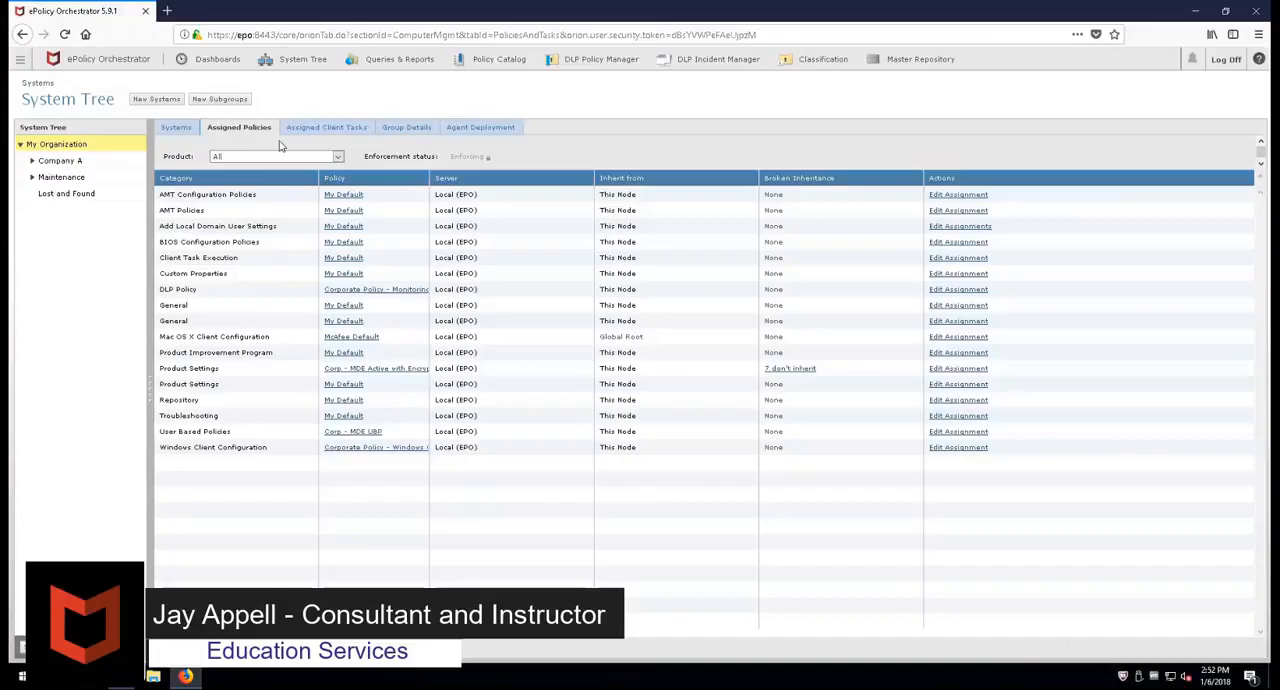
{"action": "left_click", "coordinate": [338, 157]}
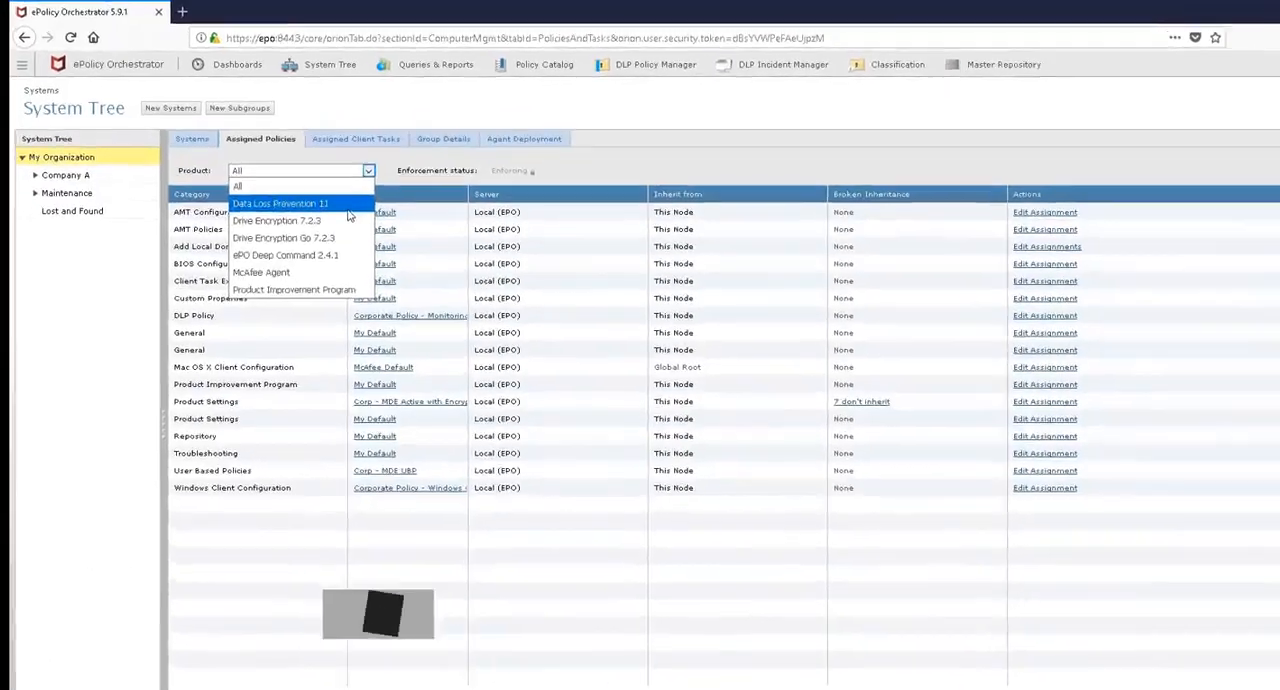
{"action": "left_click", "coordinate": [257, 186]}
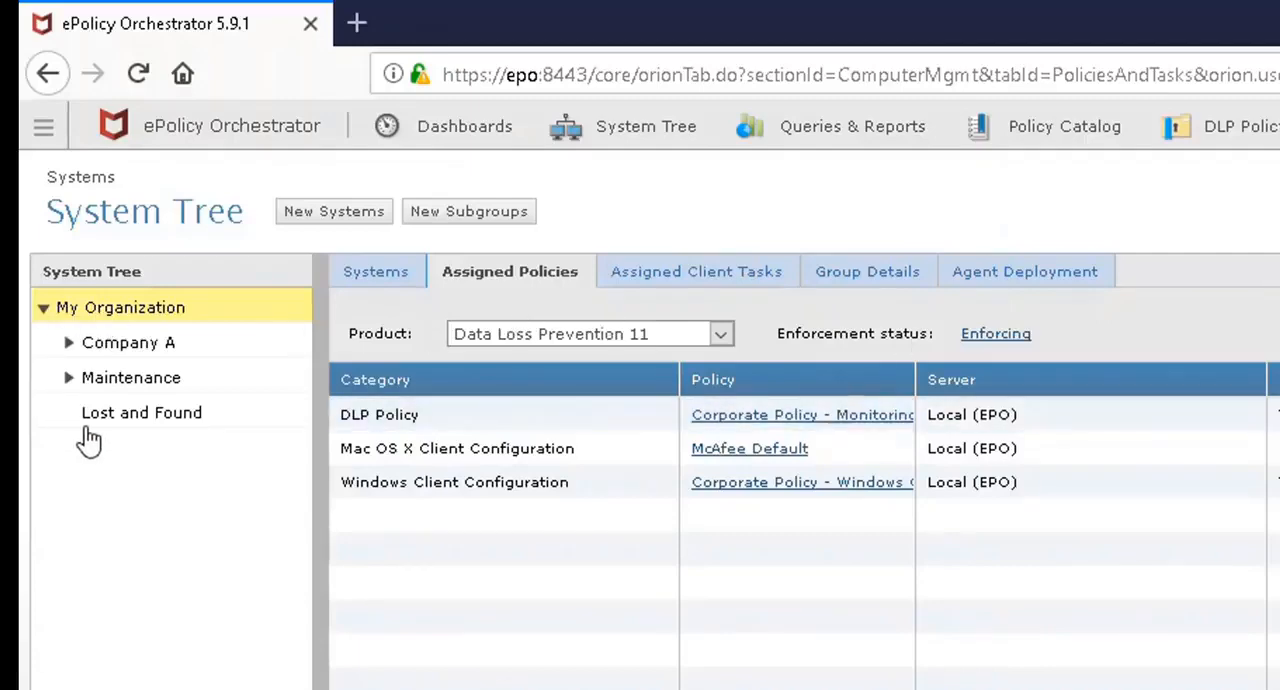
{"action": "left_click", "coordinate": [69, 379]}
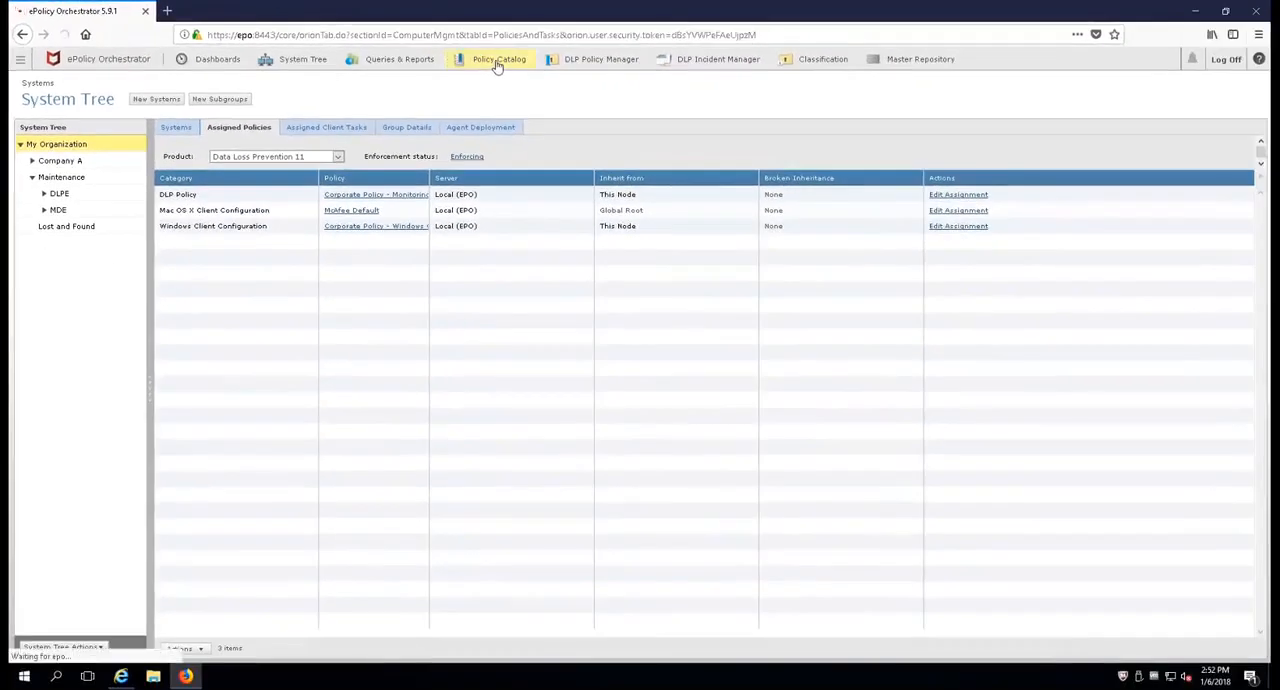
Step: Duplicate the Corporate Policy - Monitoring DLP policy in the Policy Catalog under the name Corporate Policy - Blocking
{"action": "left_click", "coordinate": [512, 66]}
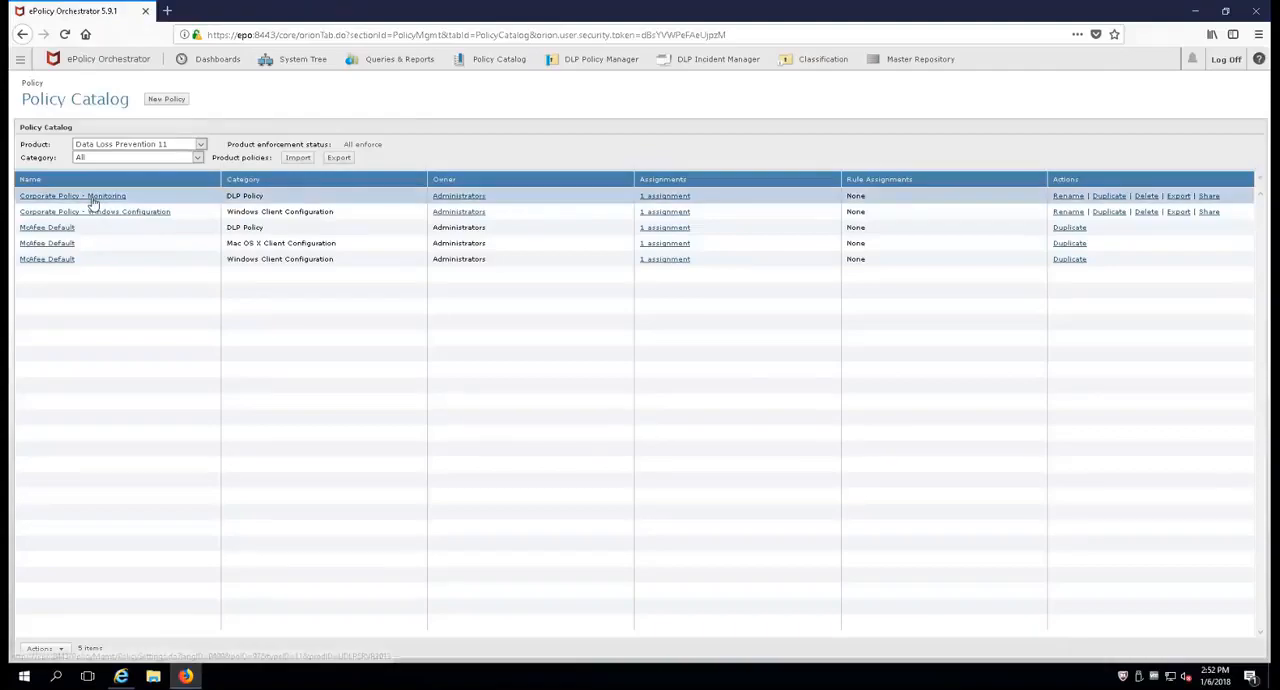
{"action": "left_click", "coordinate": [1109, 196]}
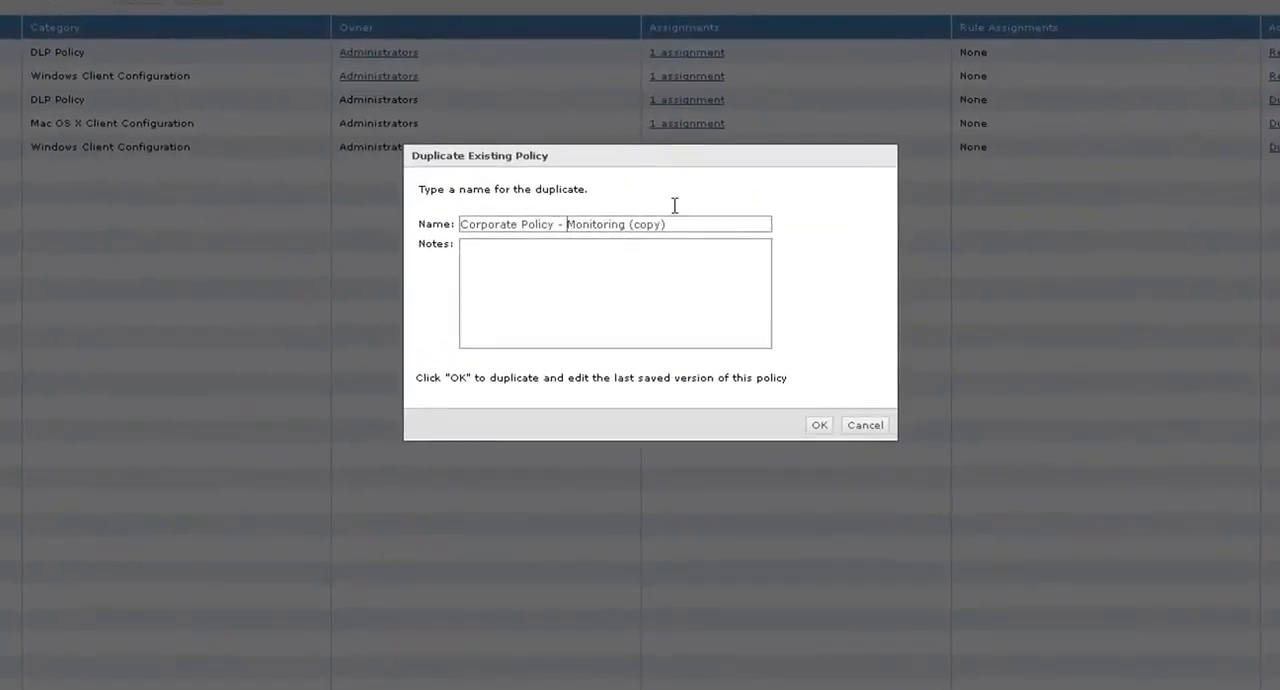
{"action": "key", "text": "shift+End"}
{"action": "type", "text": "Blocking"}
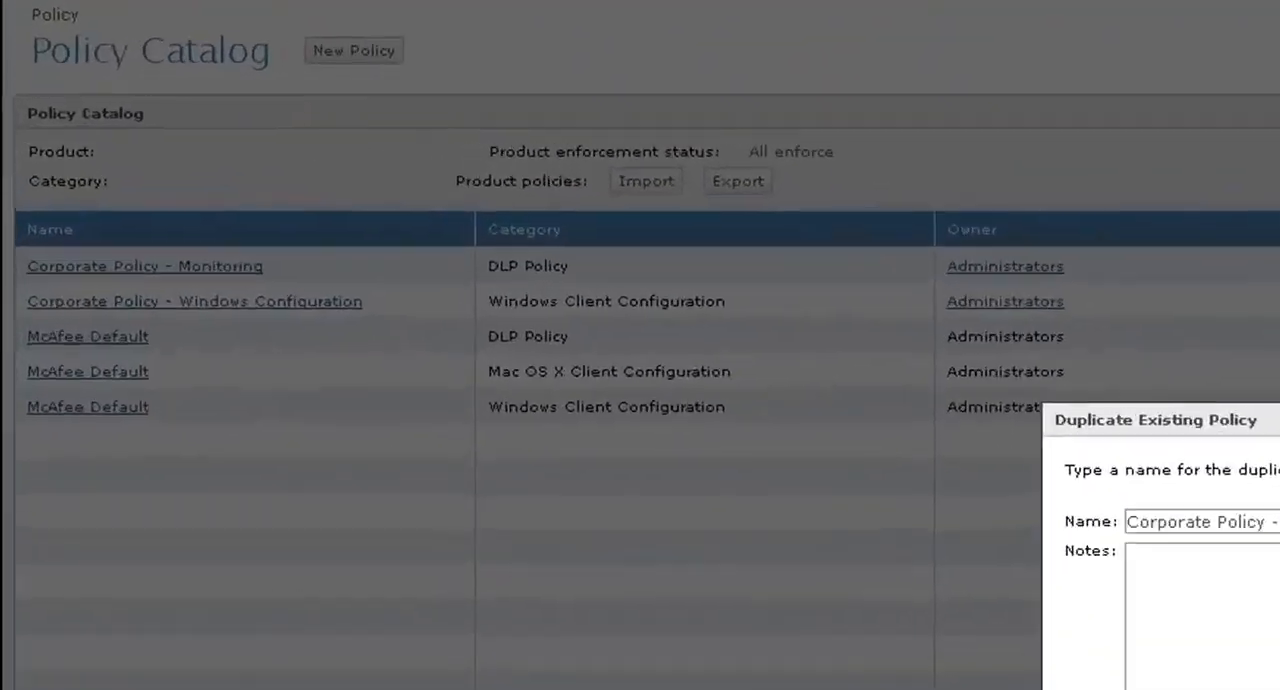
{"action": "key", "text": "Return"}
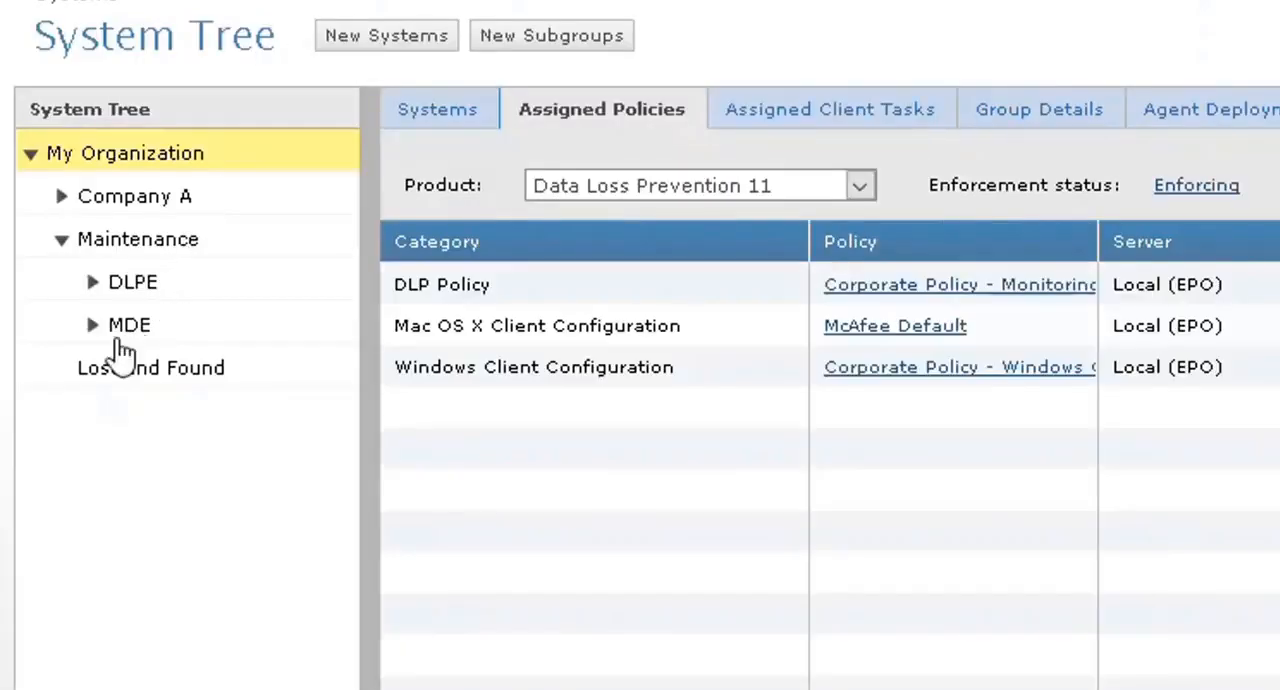
Step: Expand the DLPE group in the System Tree and assign Corporate Policy - Blocking as the DLP Policy for My Organization
{"action": "left_click", "coordinate": [92, 283]}
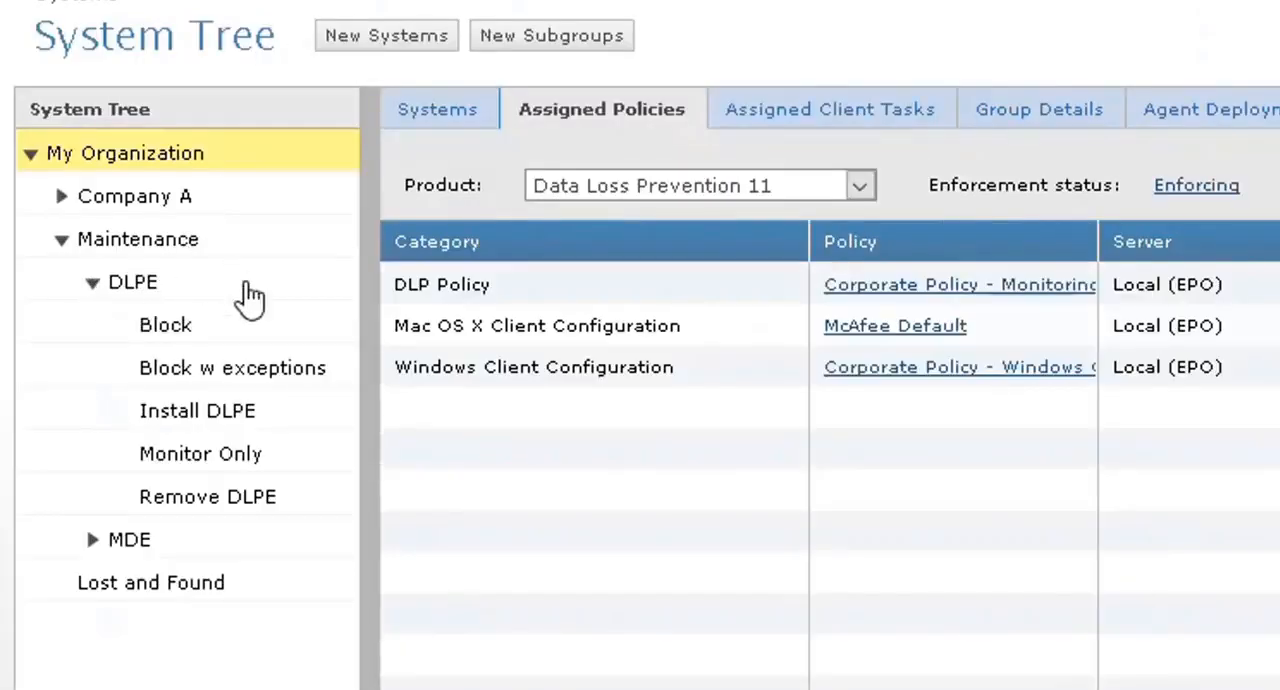
{"action": "left_click", "coordinate": [225, 463]}
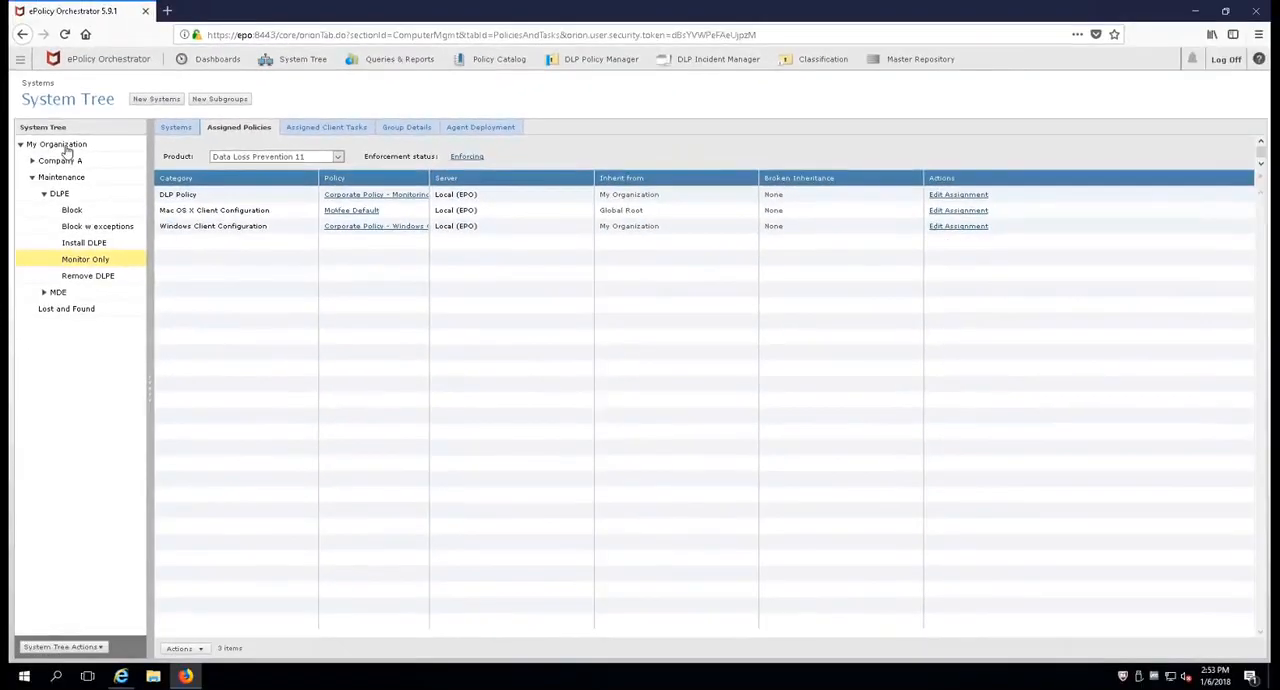
{"action": "left_click", "coordinate": [148, 155]}
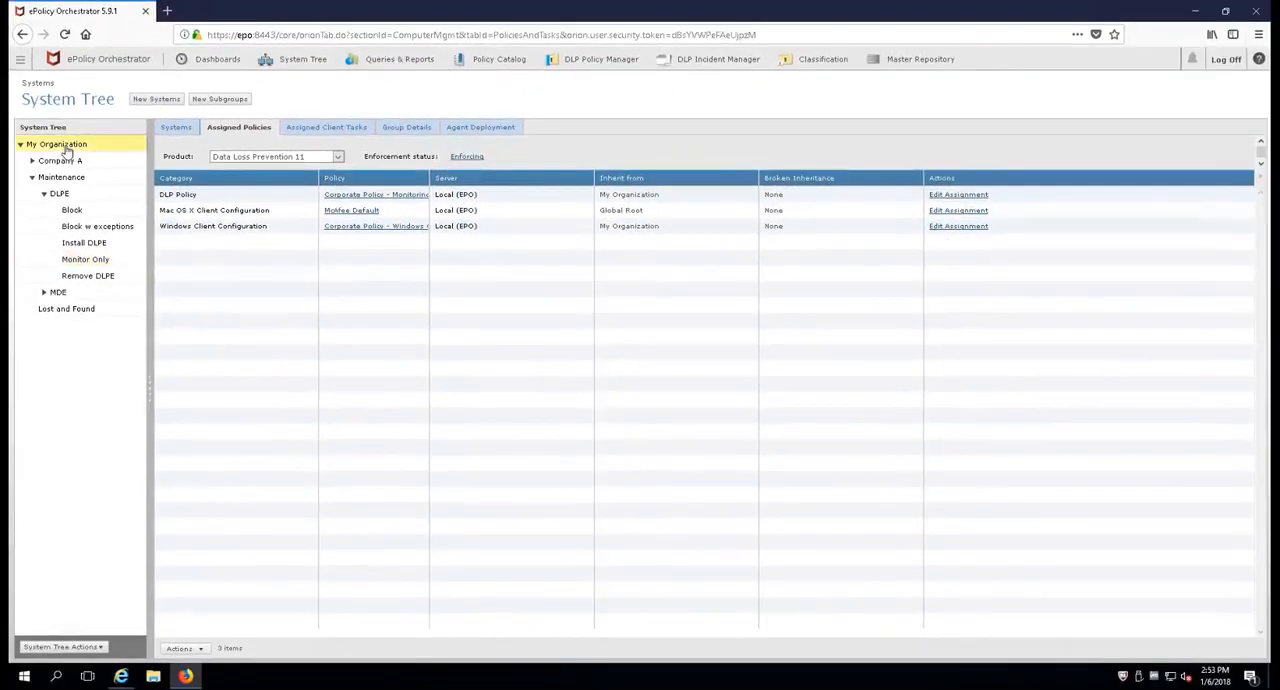
{"action": "left_click", "coordinate": [960, 197]}
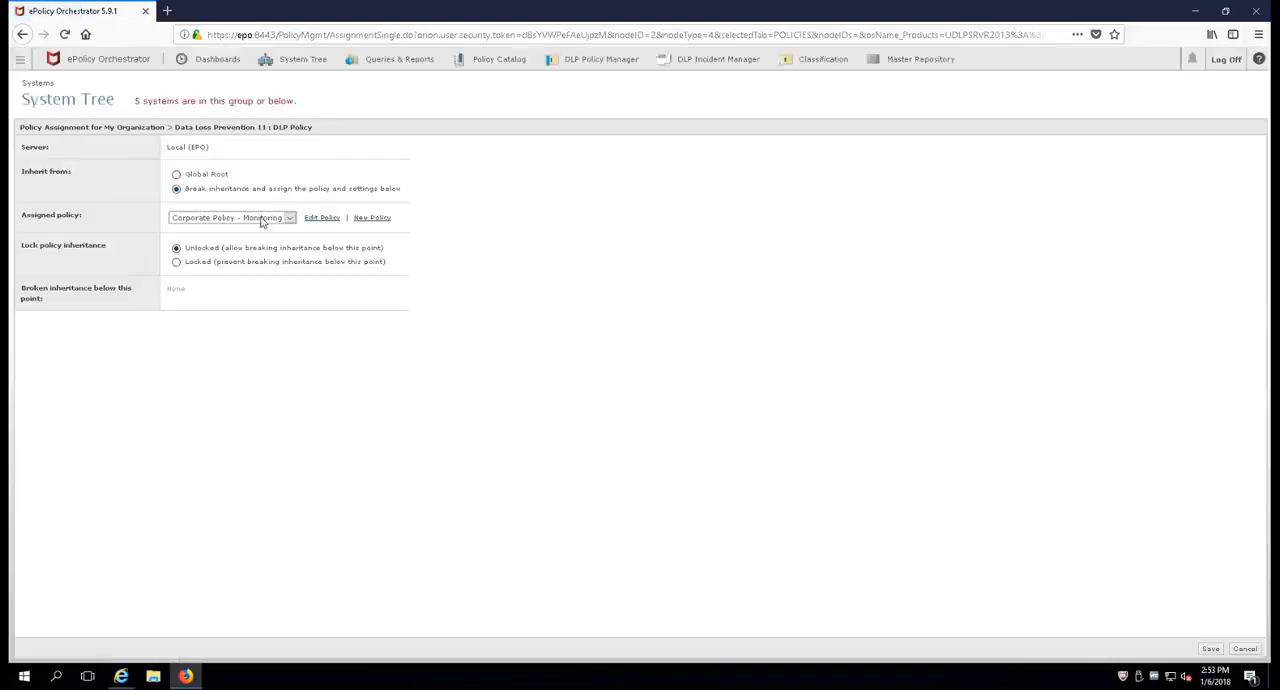
{"action": "left_click", "coordinate": [289, 218]}
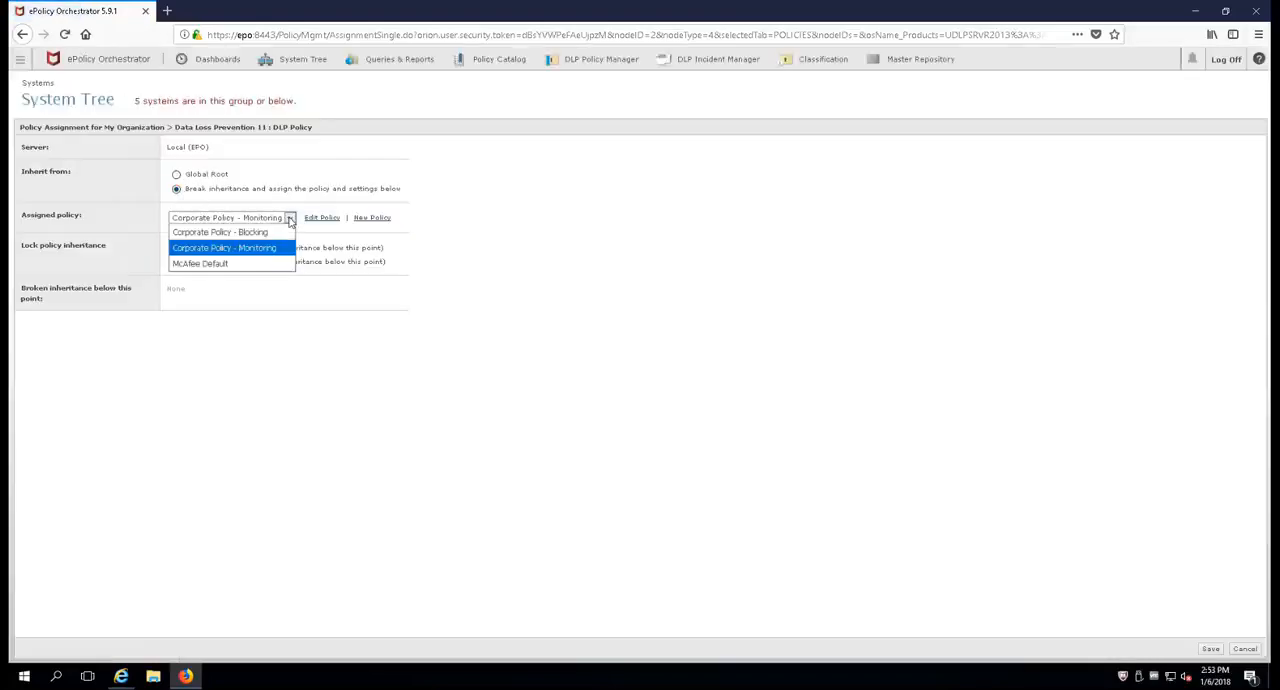
{"action": "left_click", "coordinate": [252, 233]}
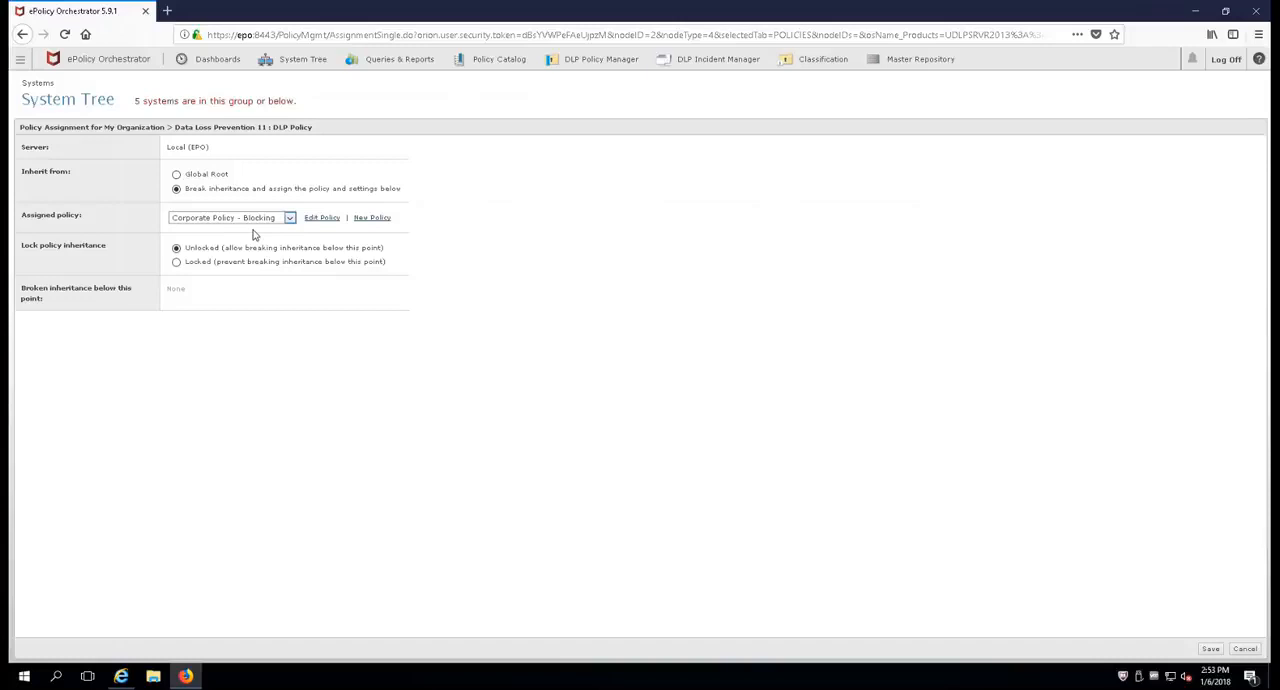
{"action": "left_click", "coordinate": [1214, 649]}
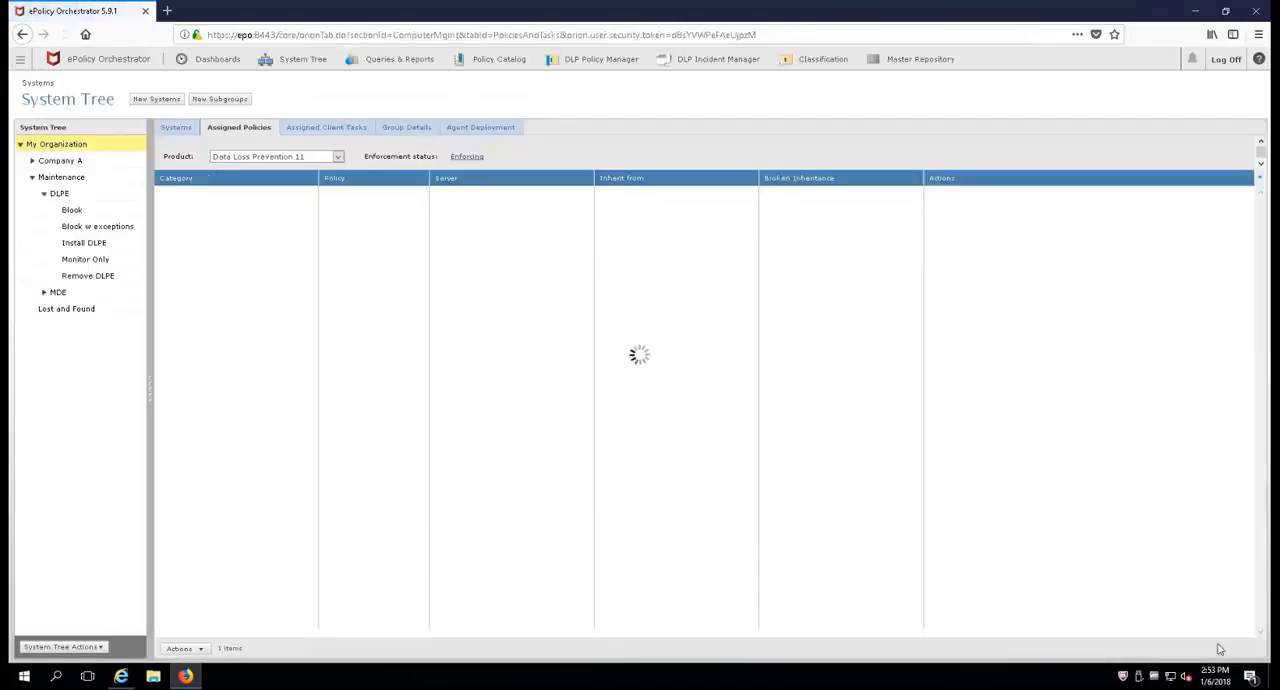
Step: Break DLP Policy inheritance for the Monitor Only group and assign Corporate Policy - Monitoring to it
{"action": "left_click", "coordinate": [95, 263]}
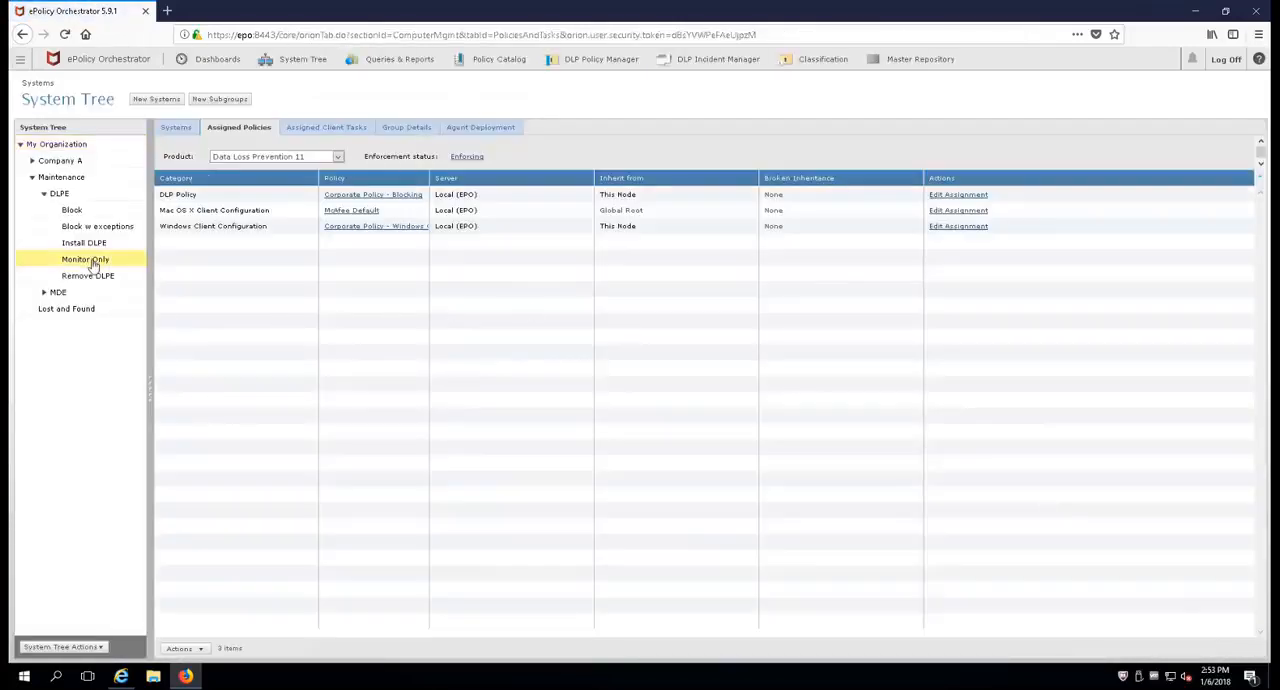
{"action": "left_click", "coordinate": [972, 196]}
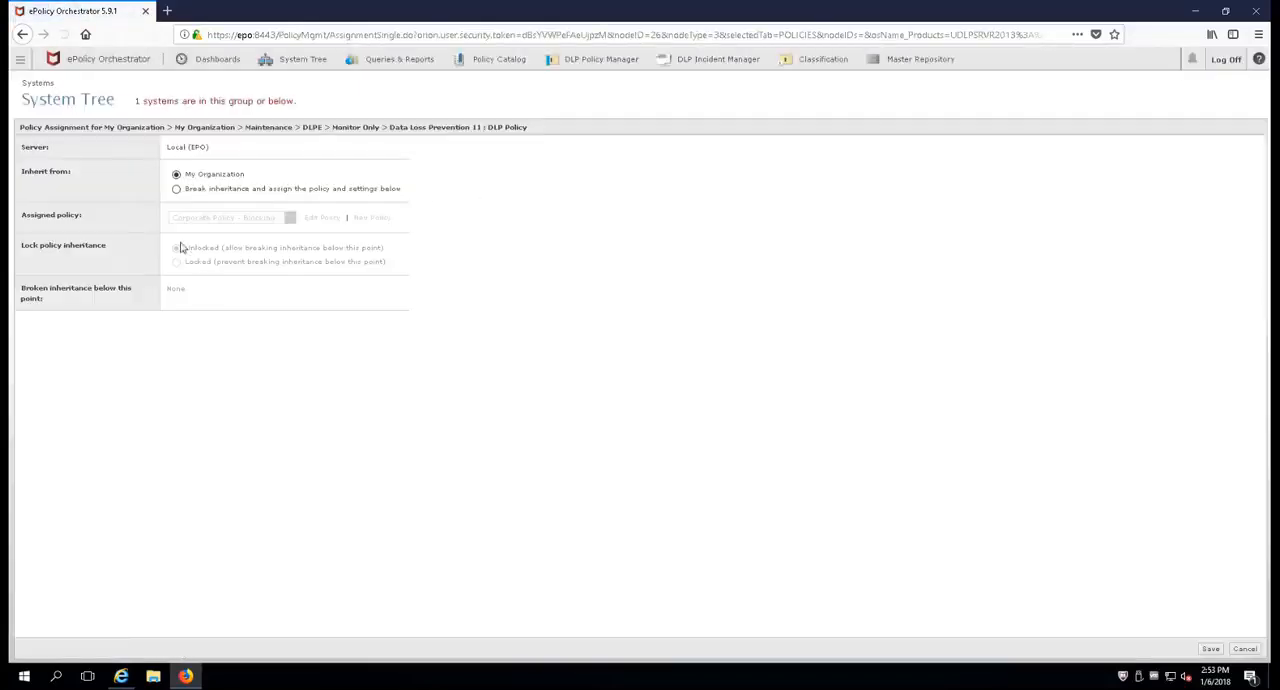
{"action": "left_click", "coordinate": [177, 192]}
{"action": "left_click", "coordinate": [217, 219]}
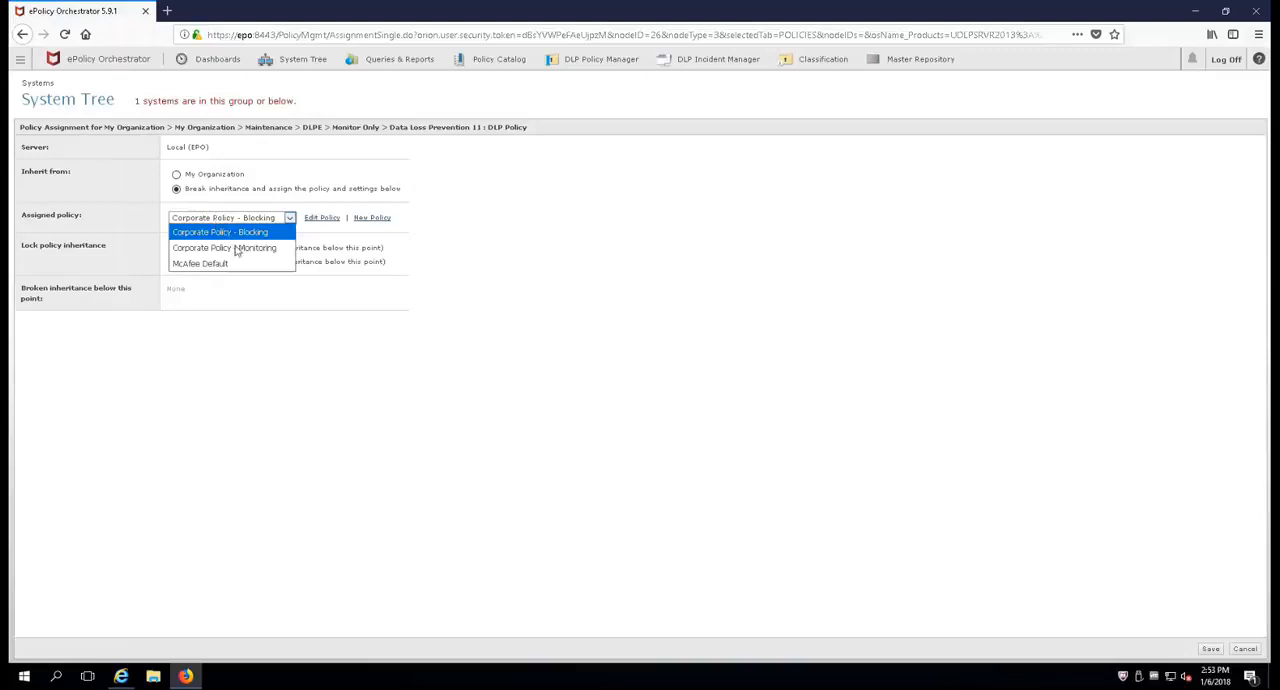
{"action": "left_click", "coordinate": [236, 248]}
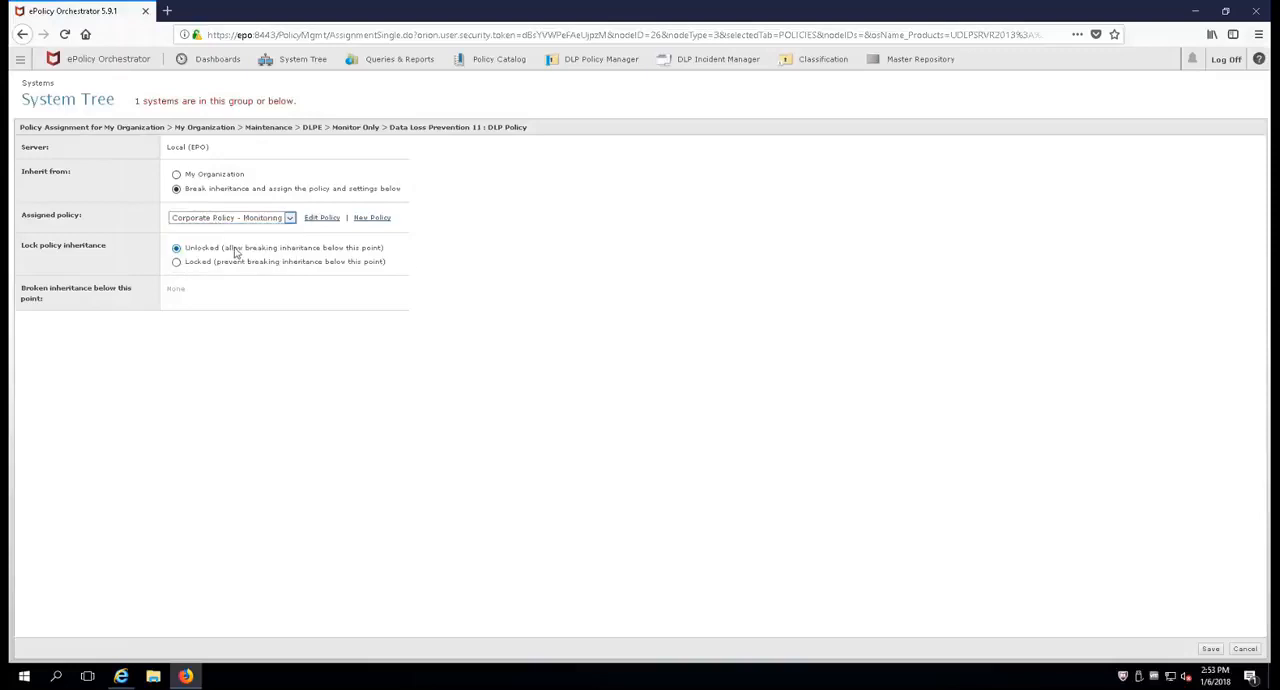
{"action": "left_click", "coordinate": [1210, 649]}
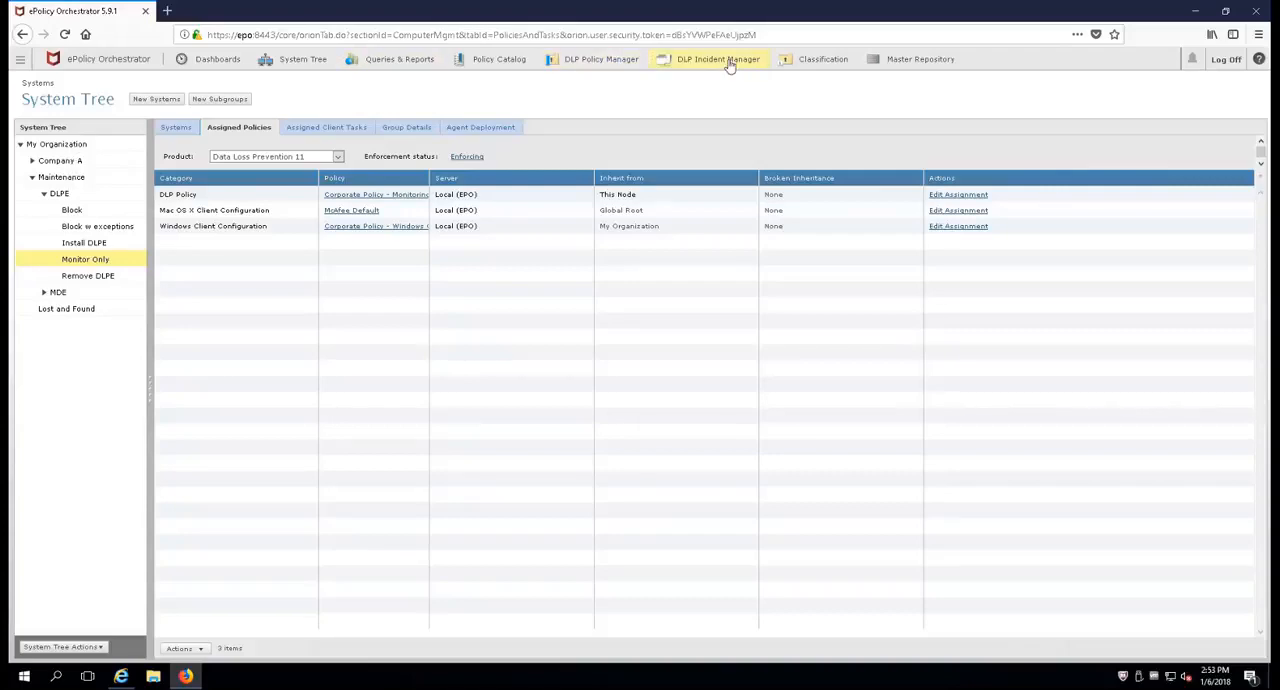
Step: Duplicate the Monitor - USB Devices rule set in DLP Policy Manager and save the copy as Blocking - USB Devices
{"action": "left_click", "coordinate": [597, 62]}
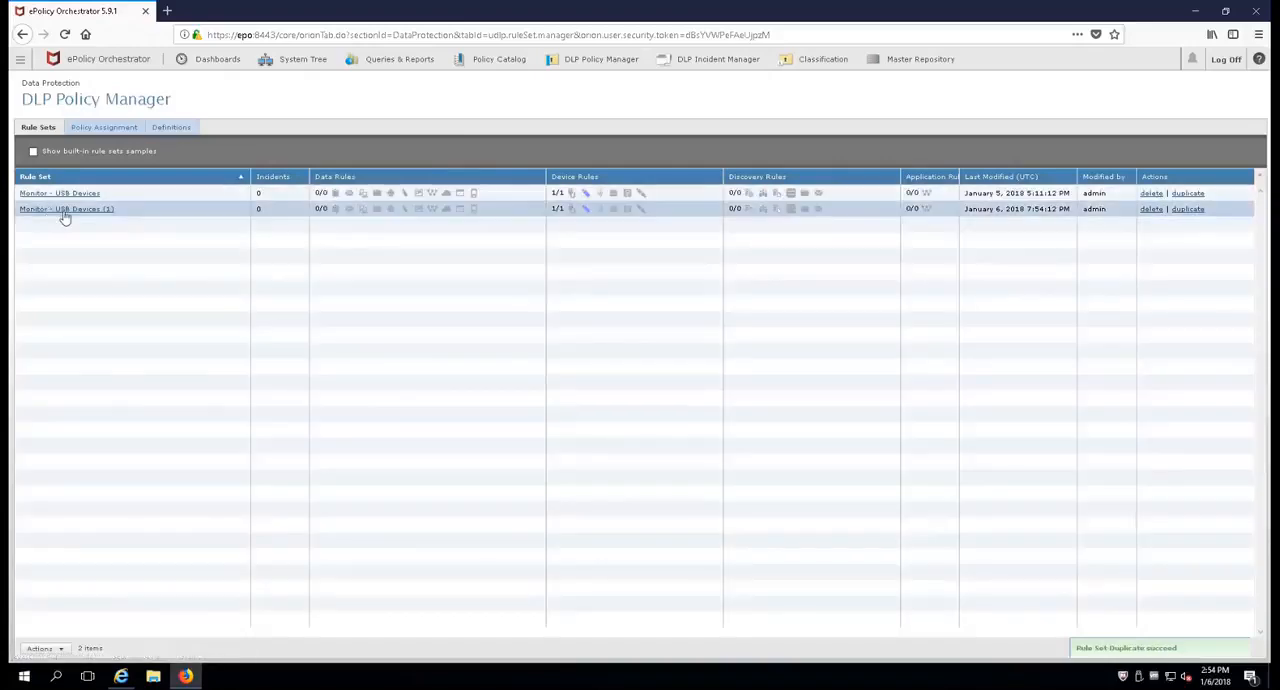
{"action": "left_click", "coordinate": [63, 210]}
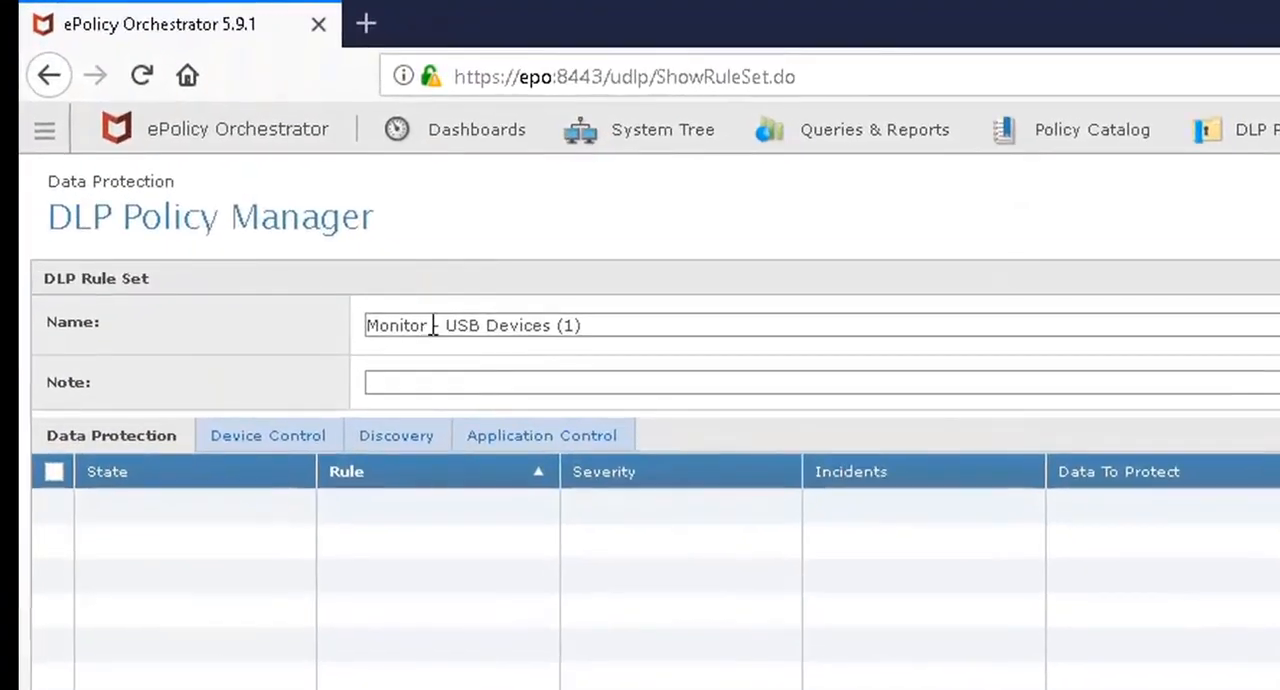
{"action": "left_click_drag", "start_coordinate": [298, 226], "coordinate": [234, 222]}
{"action": "type", "text": "Blocking"}
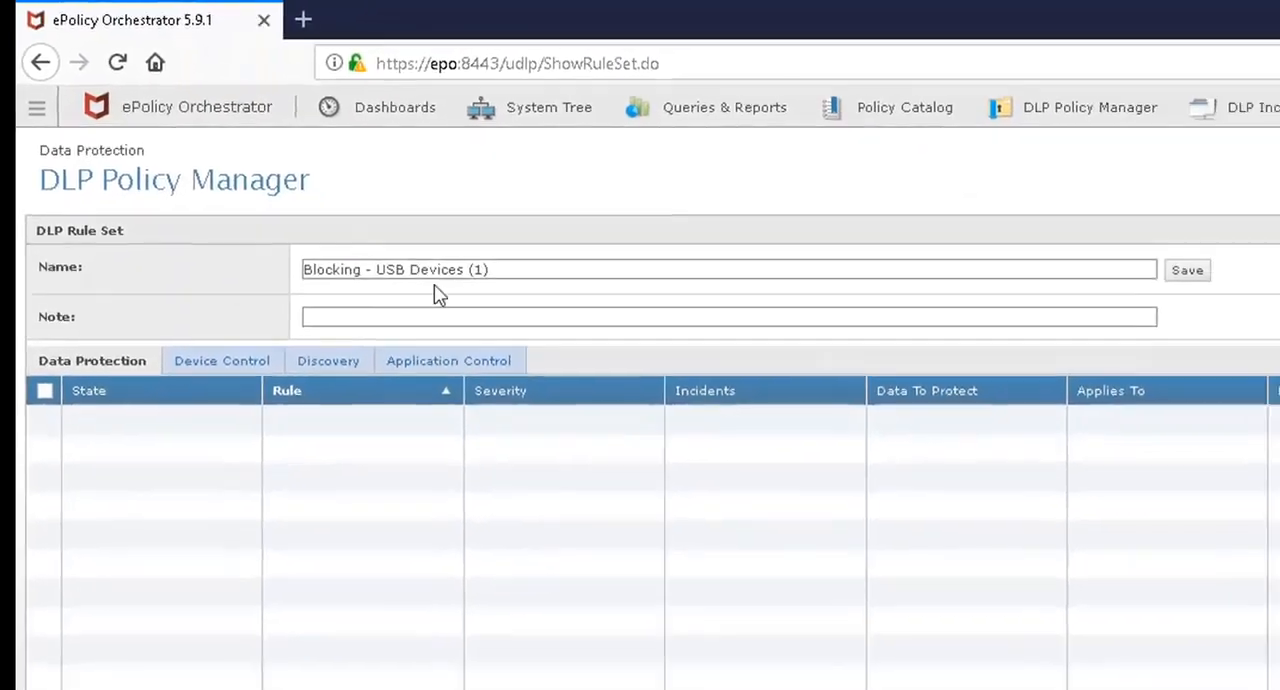
{"action": "left_click_drag", "start_coordinate": [592, 326], "coordinate": [562, 328]}
{"action": "key", "text": "BackSpace"}
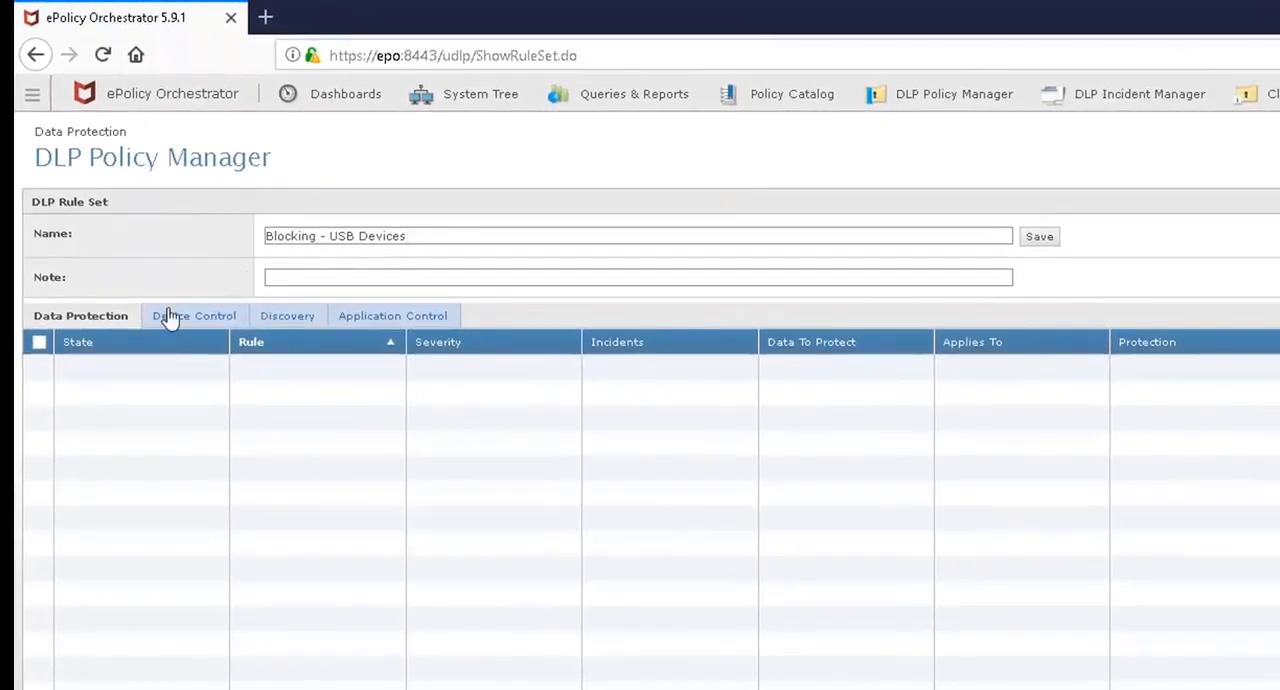
{"action": "left_click", "coordinate": [1043, 240]}
Step: Open the rule set's device control rule and rename it Blocking - USB Devices
{"action": "left_click", "coordinate": [208, 317]}
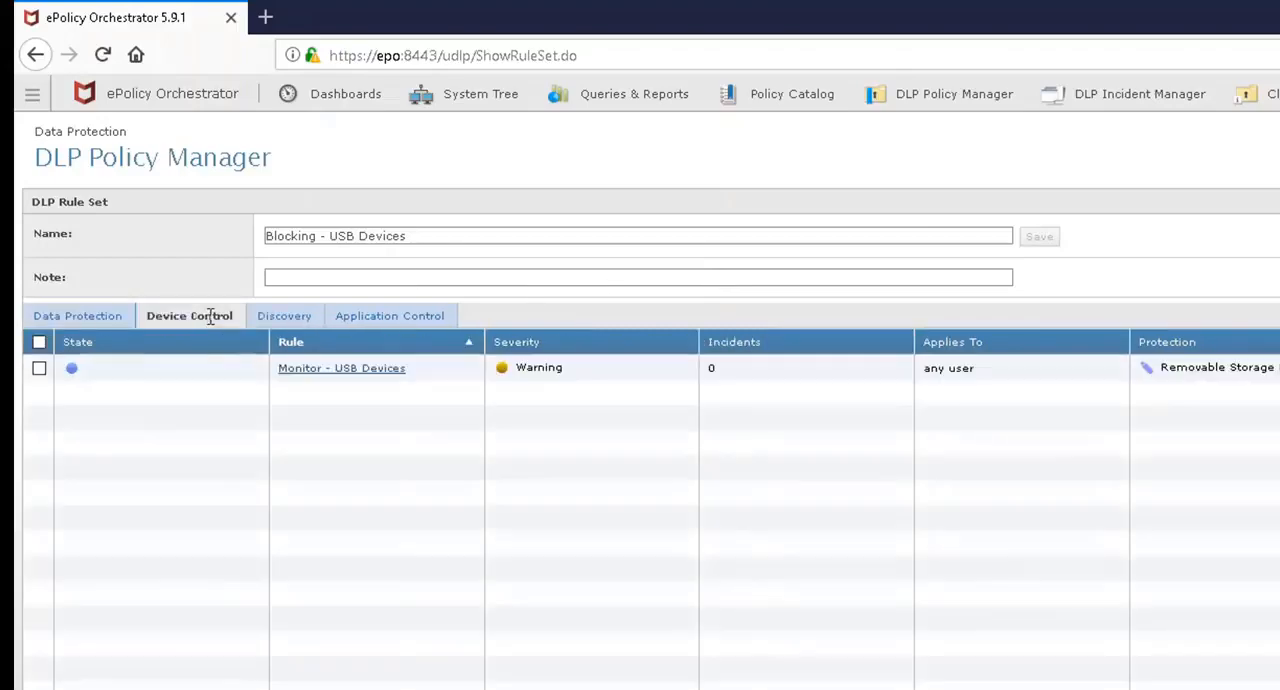
{"action": "left_click", "coordinate": [333, 369]}
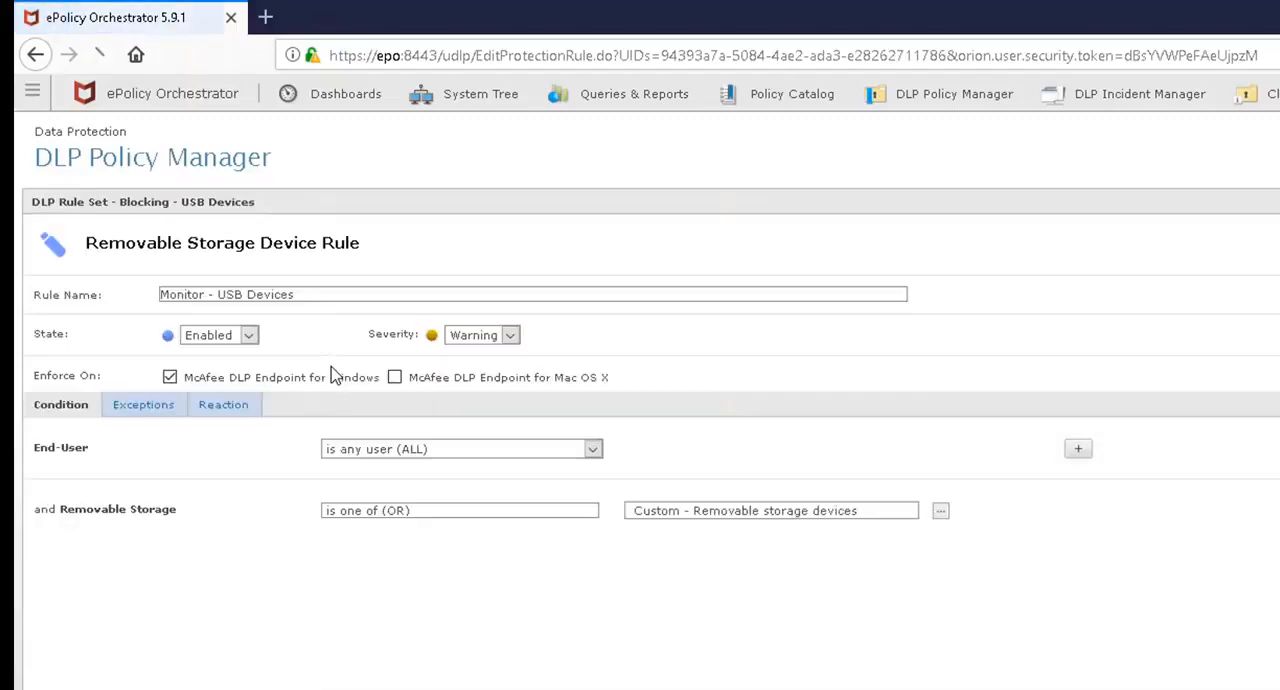
{"action": "left_click_drag", "start_coordinate": [204, 294], "coordinate": [102, 293]}
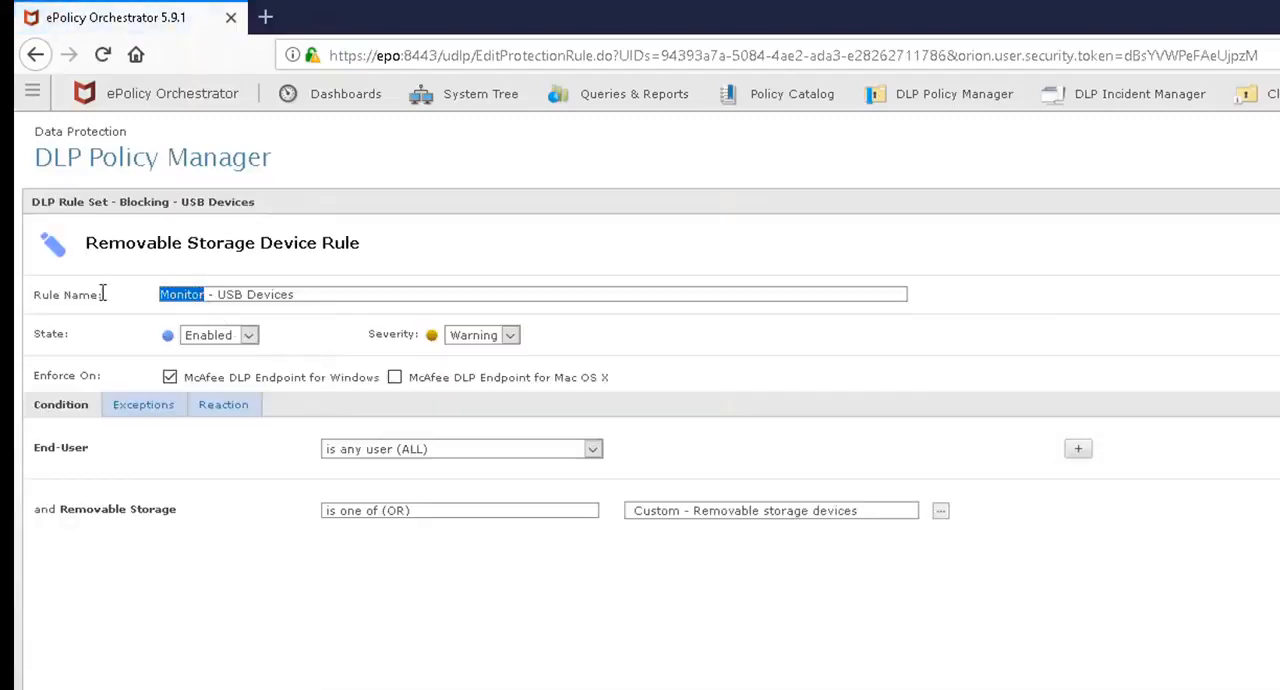
{"action": "type", "text": "Blocking"}
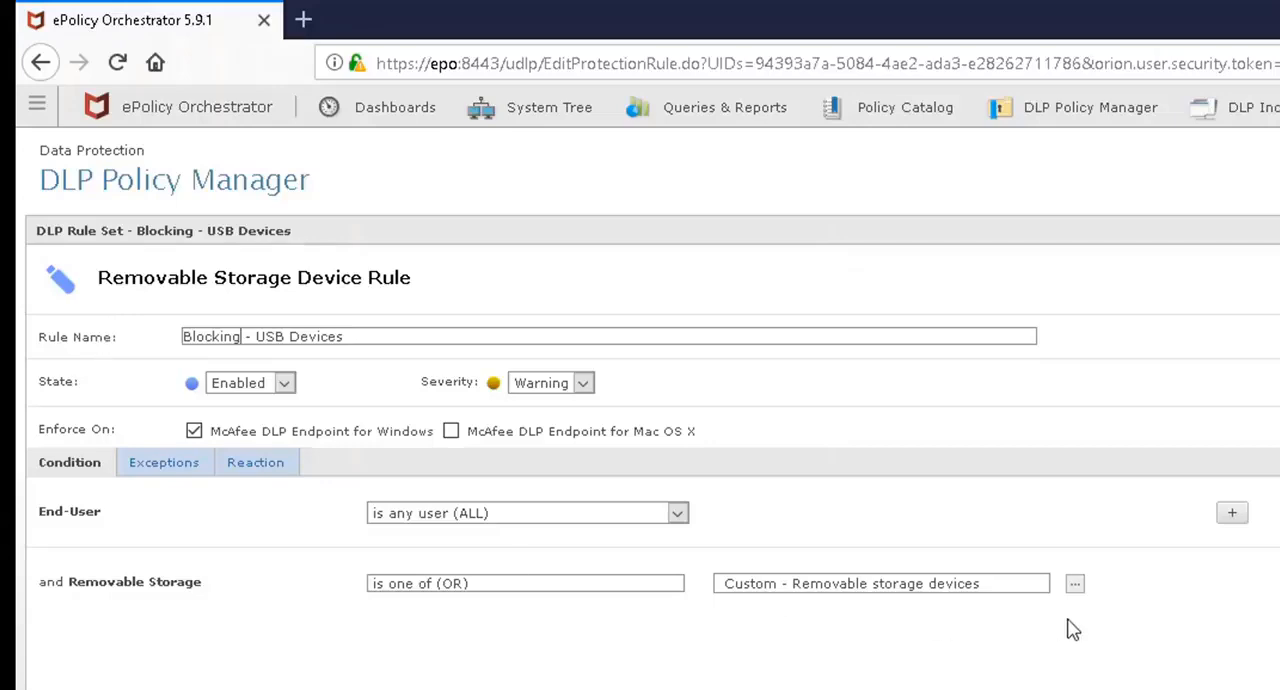
Step: Set the rule's reaction to Block for computers connected to the corporate network
{"action": "left_click", "coordinate": [263, 465]}
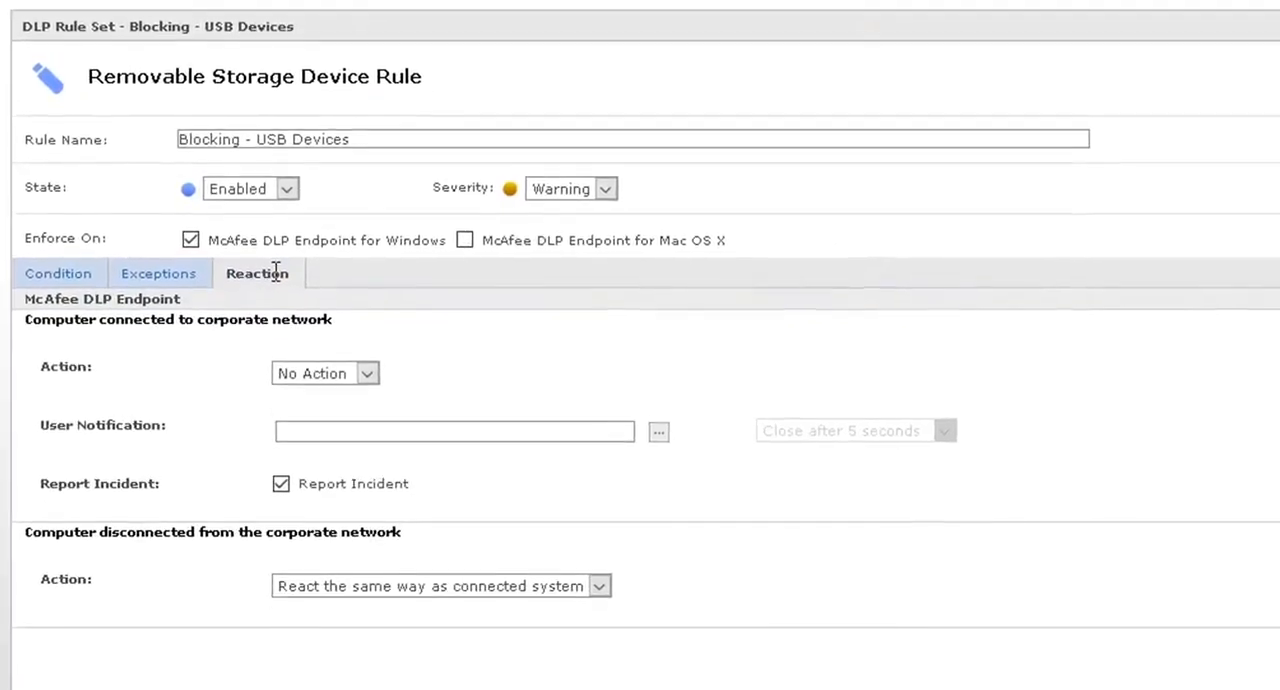
{"action": "left_click", "coordinate": [367, 374]}
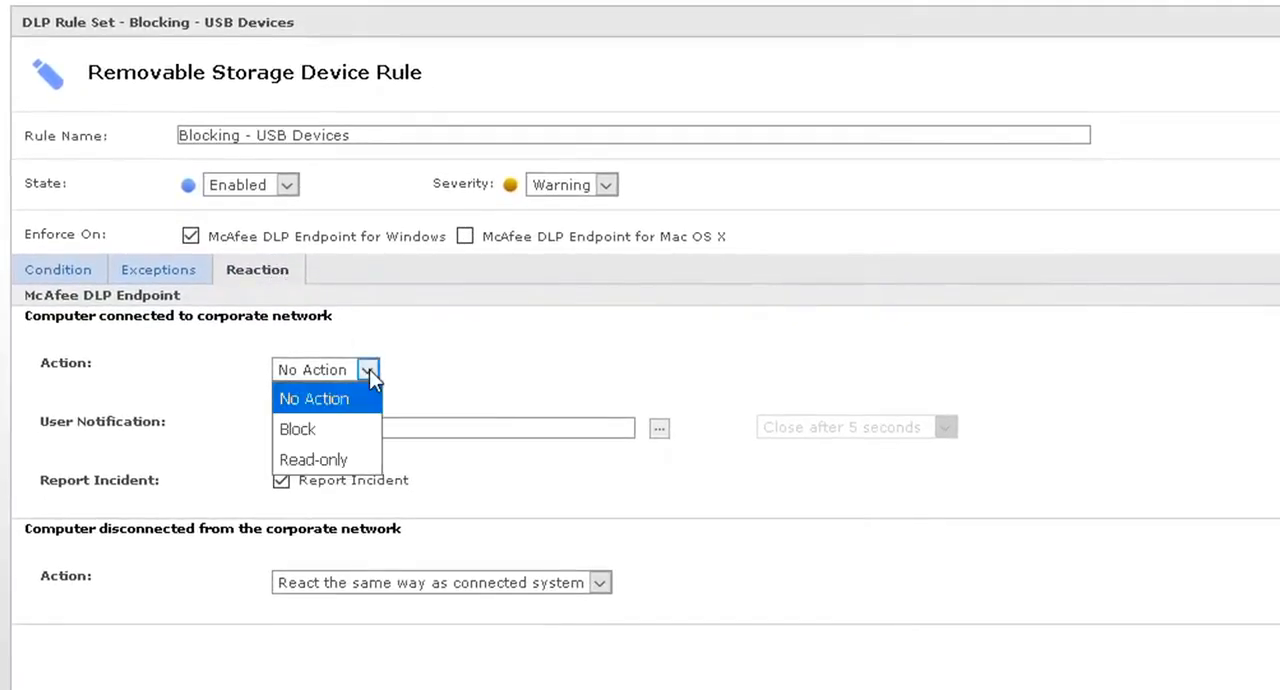
{"action": "left_click", "coordinate": [289, 440]}
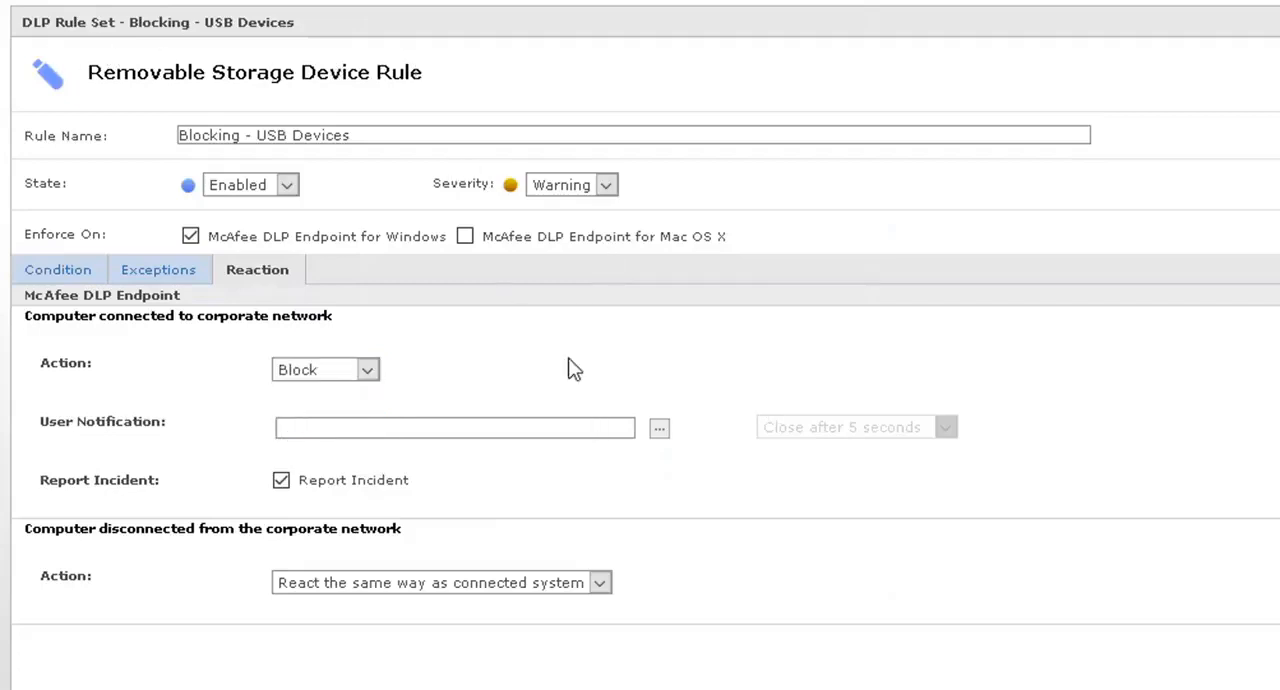
Step: Assign the built-in default removable storage protection user notification to the rule's reaction and choose when it closes
{"action": "left_click", "coordinate": [660, 429]}
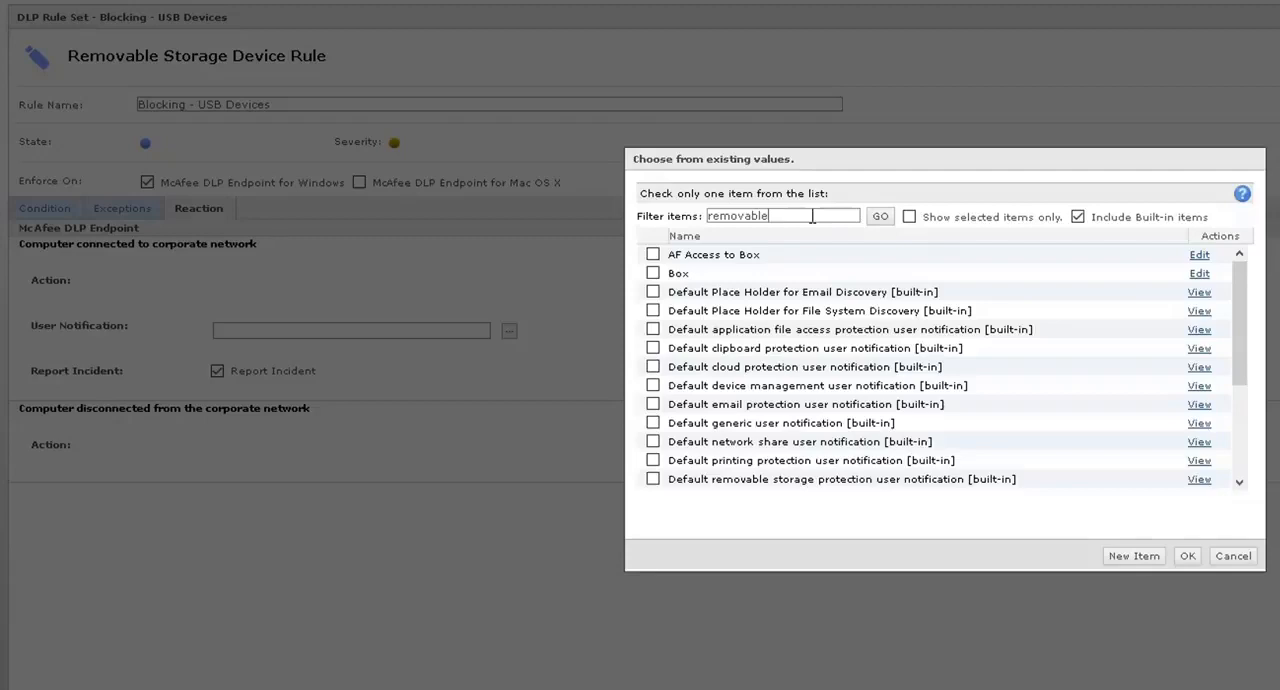
{"action": "left_click", "coordinate": [880, 216]}
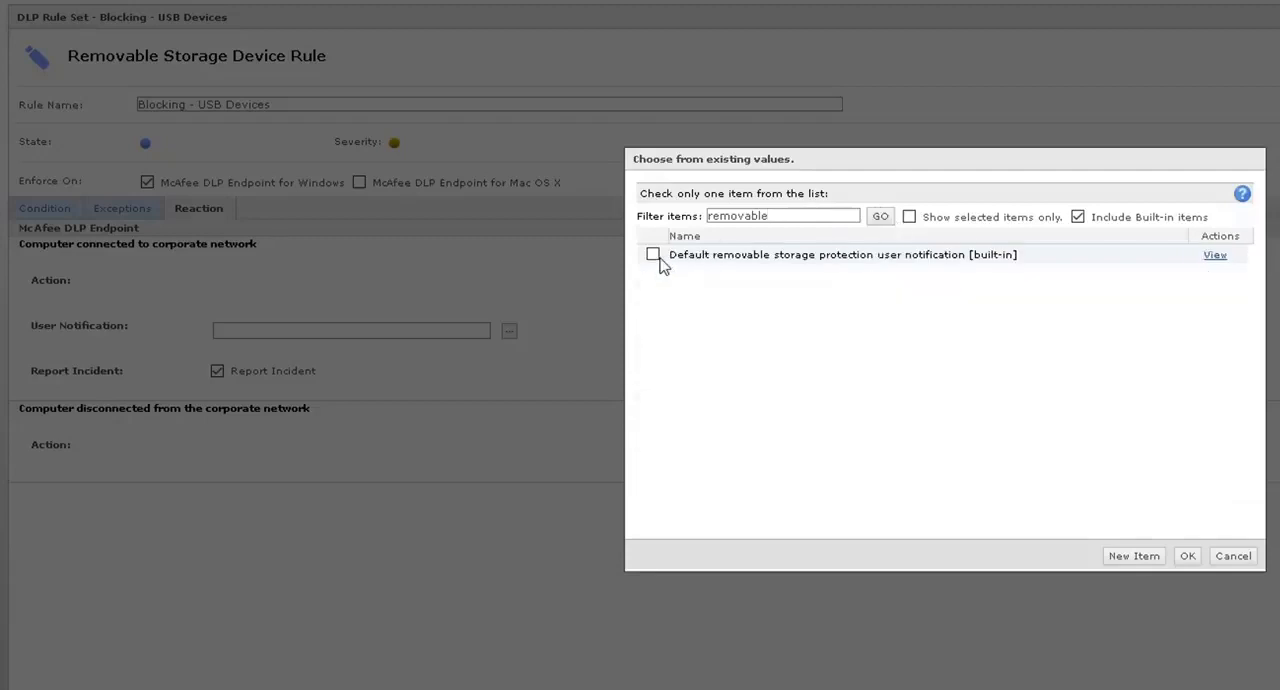
{"action": "left_click", "coordinate": [1187, 556]}
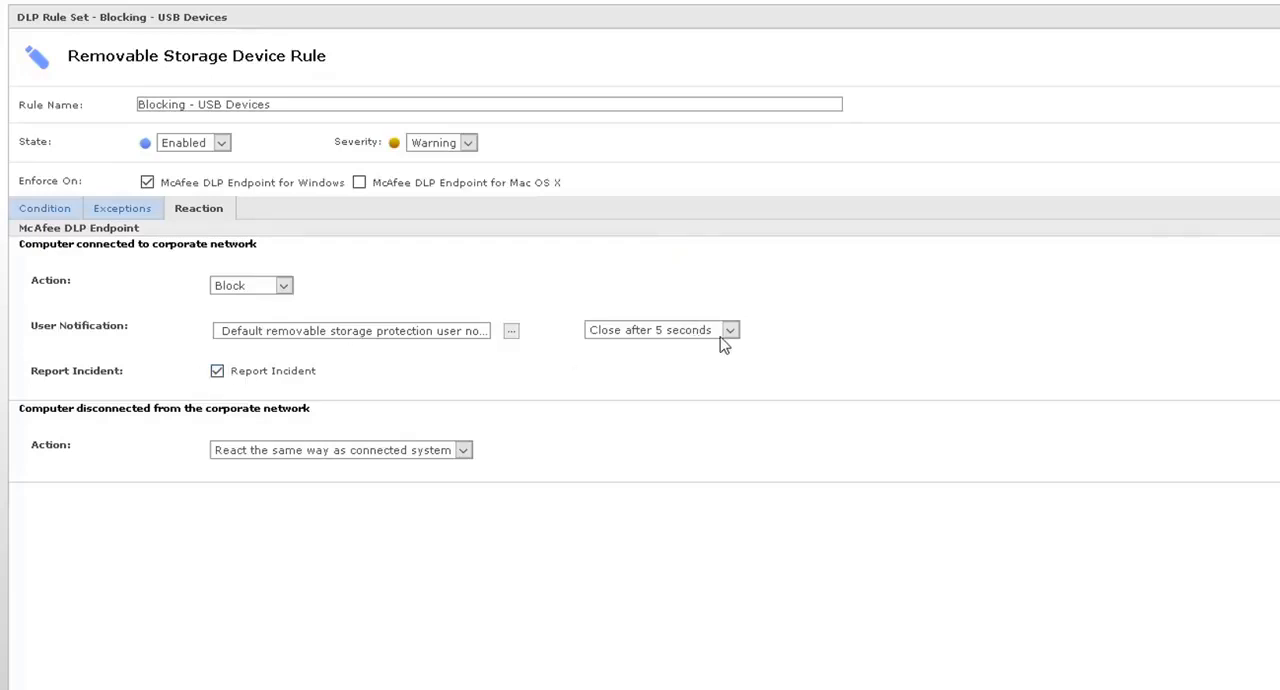
{"action": "left_click", "coordinate": [733, 334]}
{"action": "left_click", "coordinate": [700, 377]}
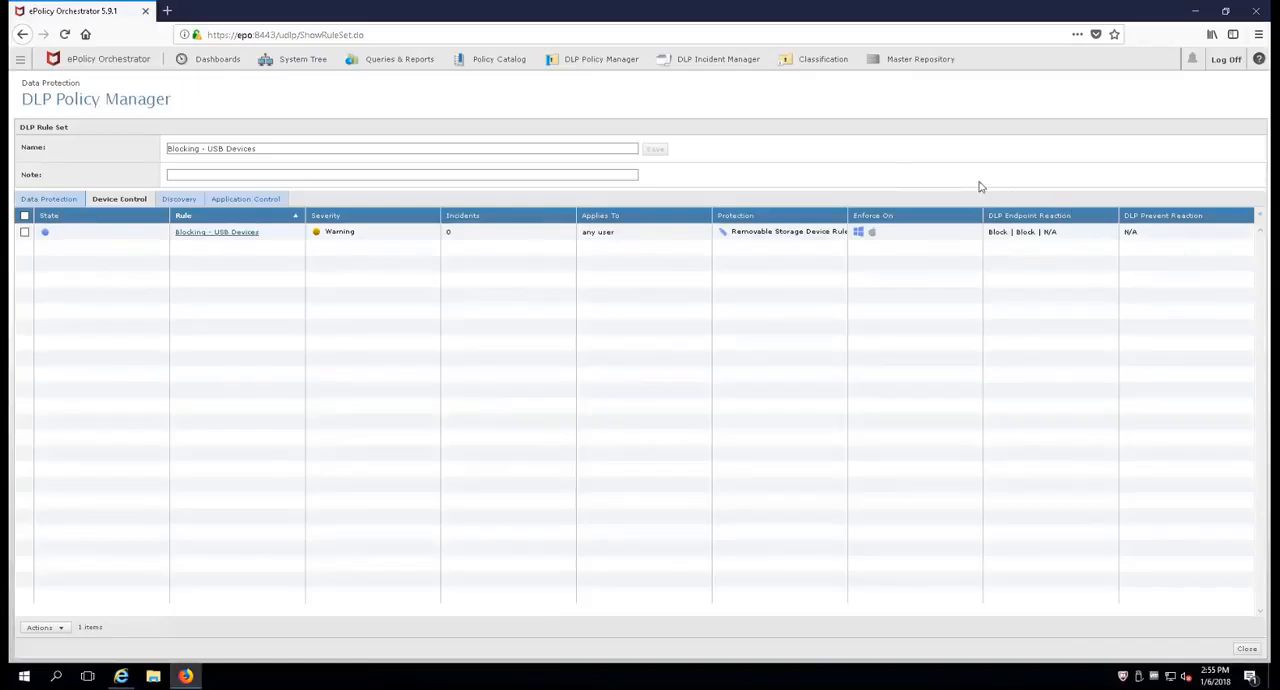
Step: Close the rule set and confirm the assignment of Monitor - USB Devices to Corporate Policy - Monitoring
{"action": "left_click", "coordinate": [1247, 649]}
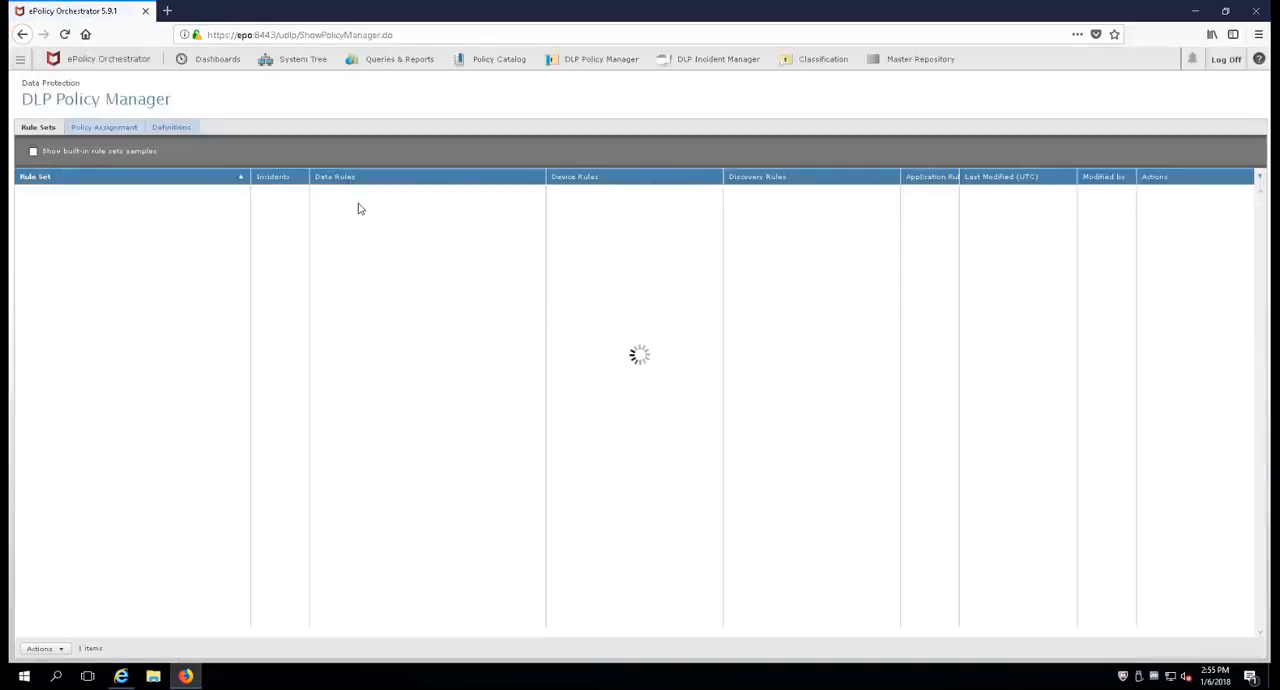
{"action": "left_click", "coordinate": [102, 131]}
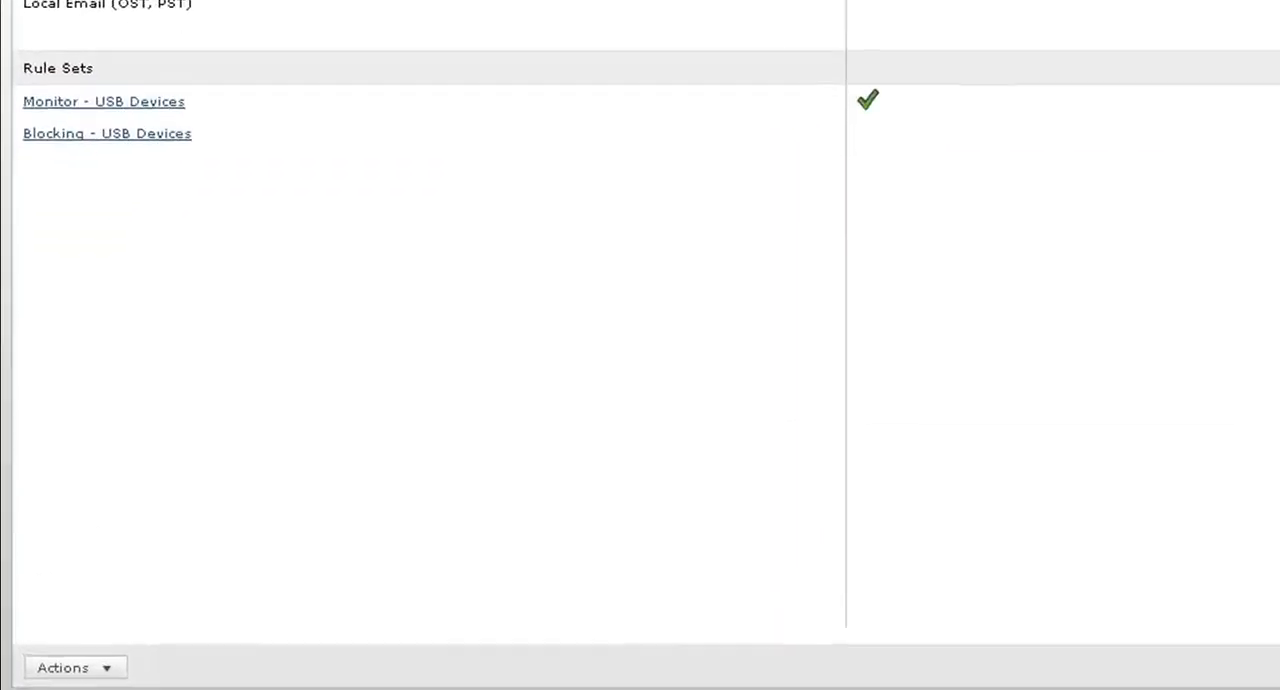
{"action": "left_click", "coordinate": [108, 671]}
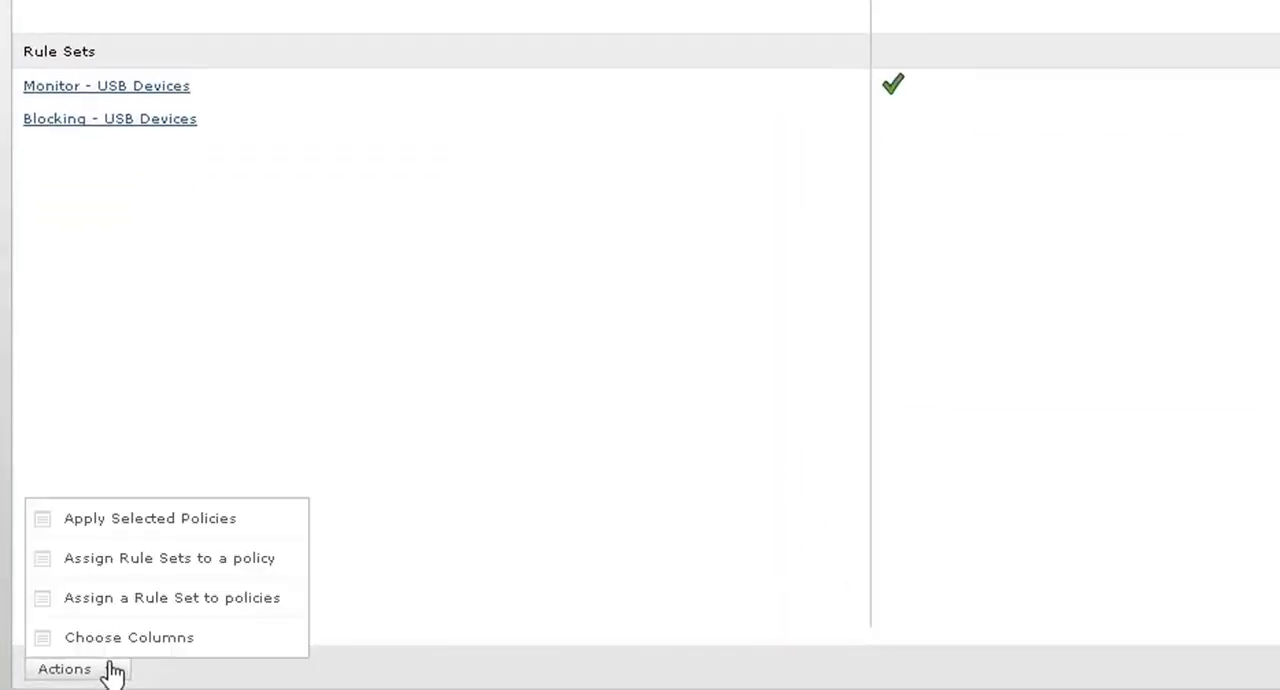
{"action": "left_click", "coordinate": [169, 568]}
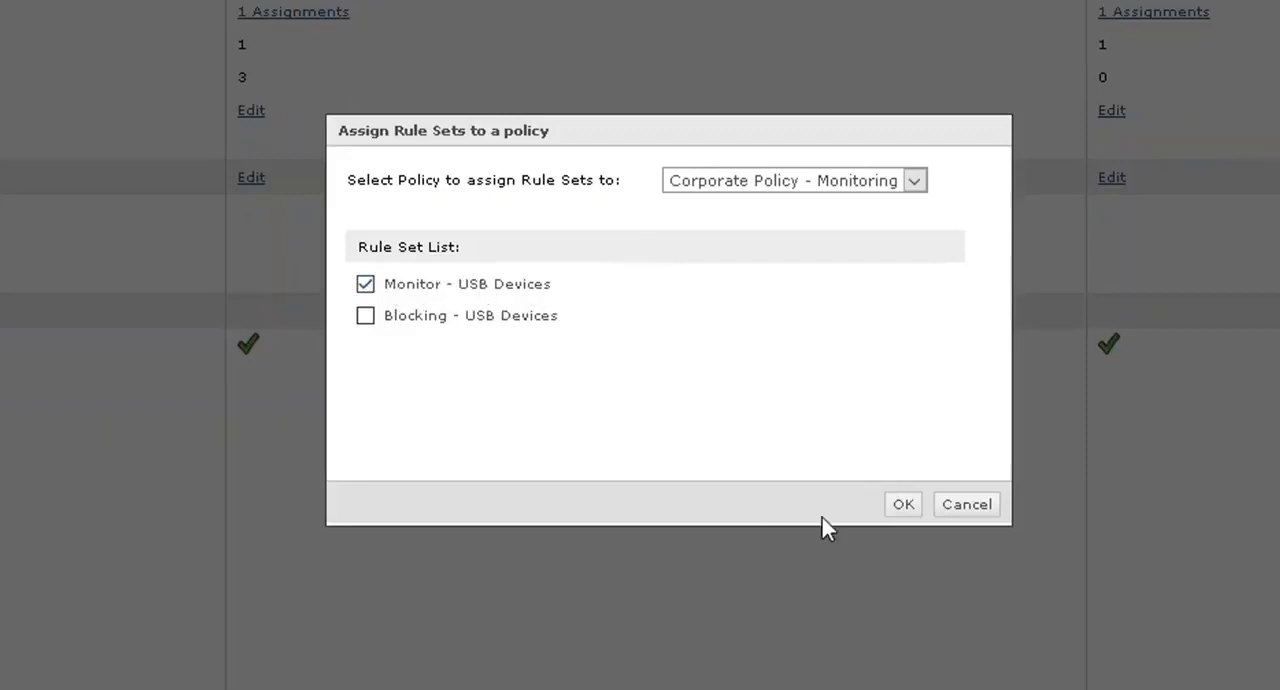
{"action": "left_click", "coordinate": [902, 505]}
Step: Assign the Blocking - USB Devices rule set to Corporate Policy - Blocking and unassign Monitor - USB Devices from it
{"action": "left_click", "coordinate": [45, 649]}
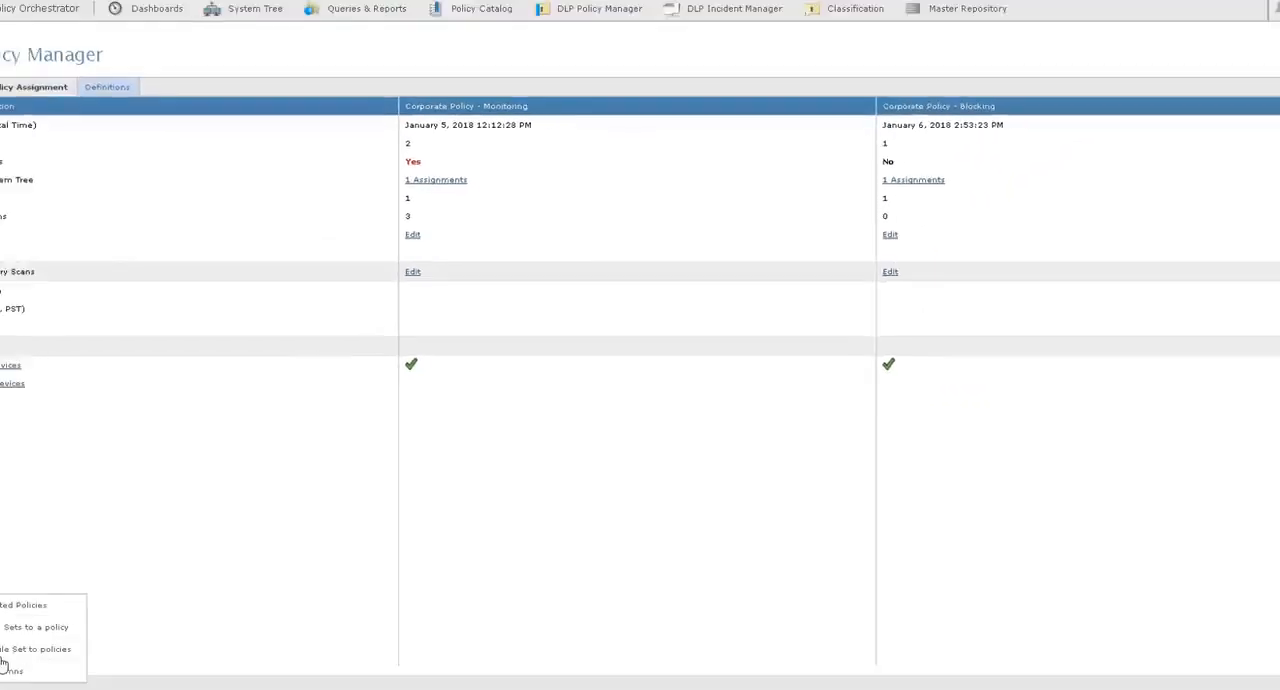
{"action": "left_click", "coordinate": [107, 597]}
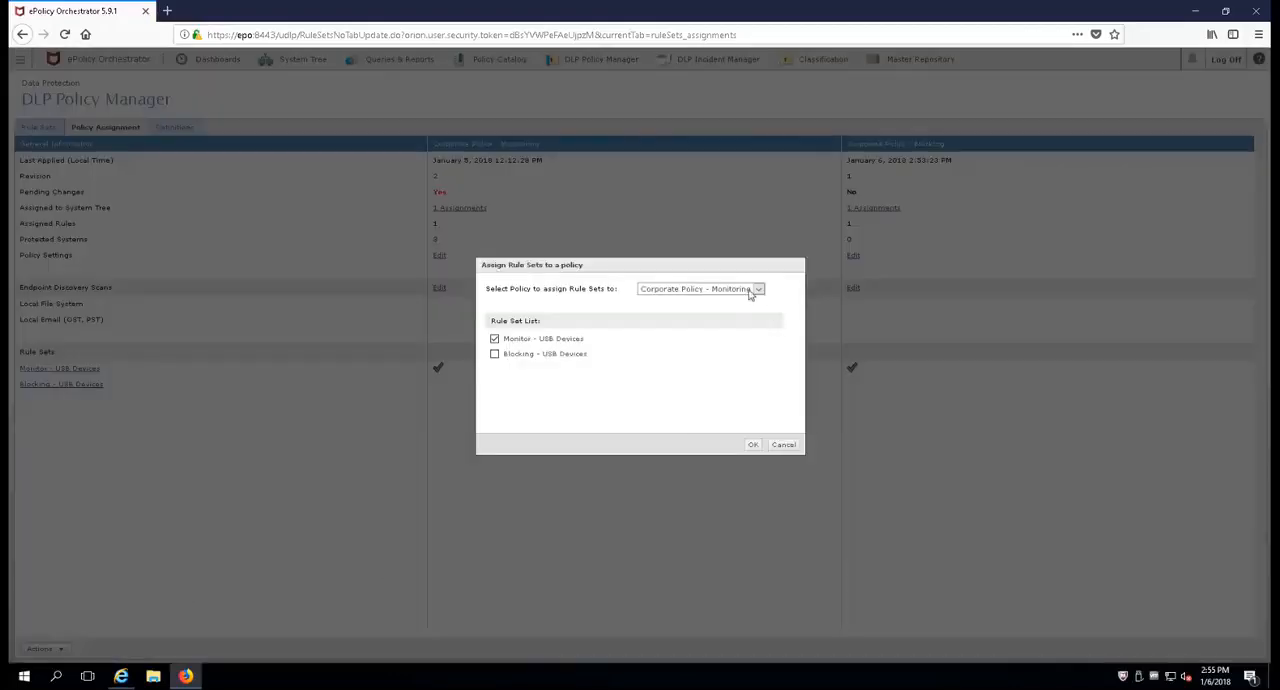
{"action": "left_click", "coordinate": [757, 289]}
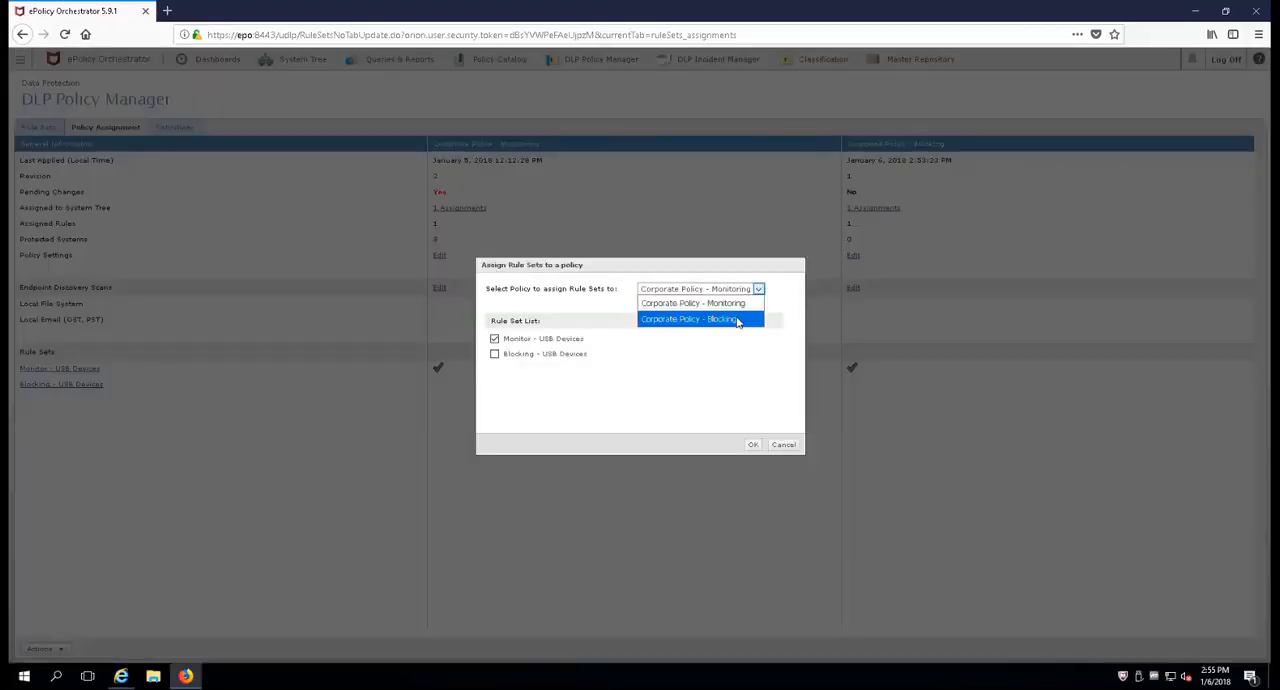
{"action": "left_click", "coordinate": [737, 320]}
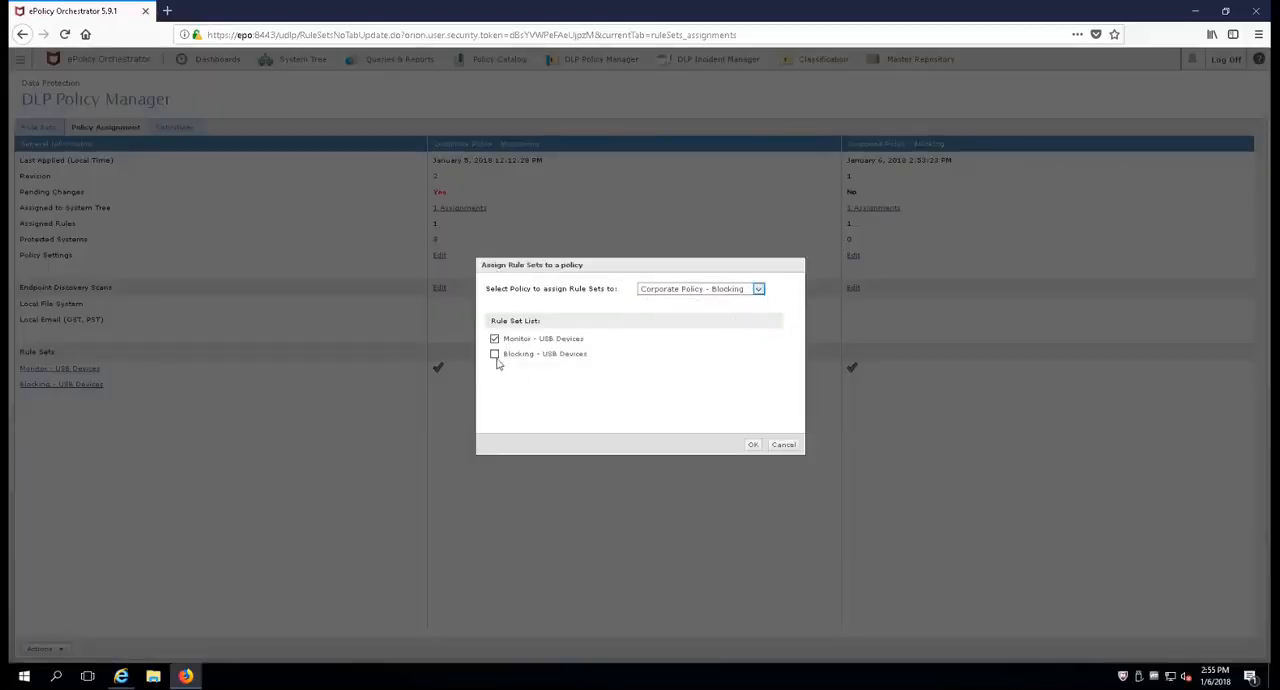
{"action": "left_click", "coordinate": [494, 354]}
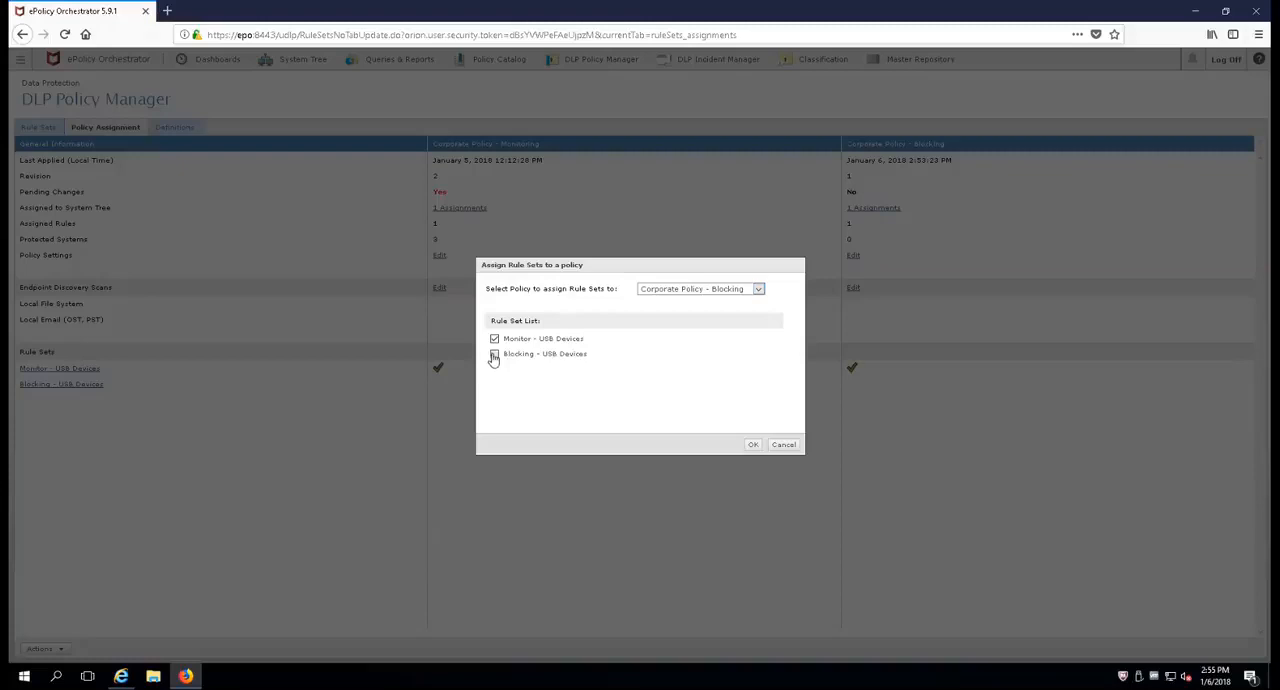
{"action": "left_click", "coordinate": [755, 447]}
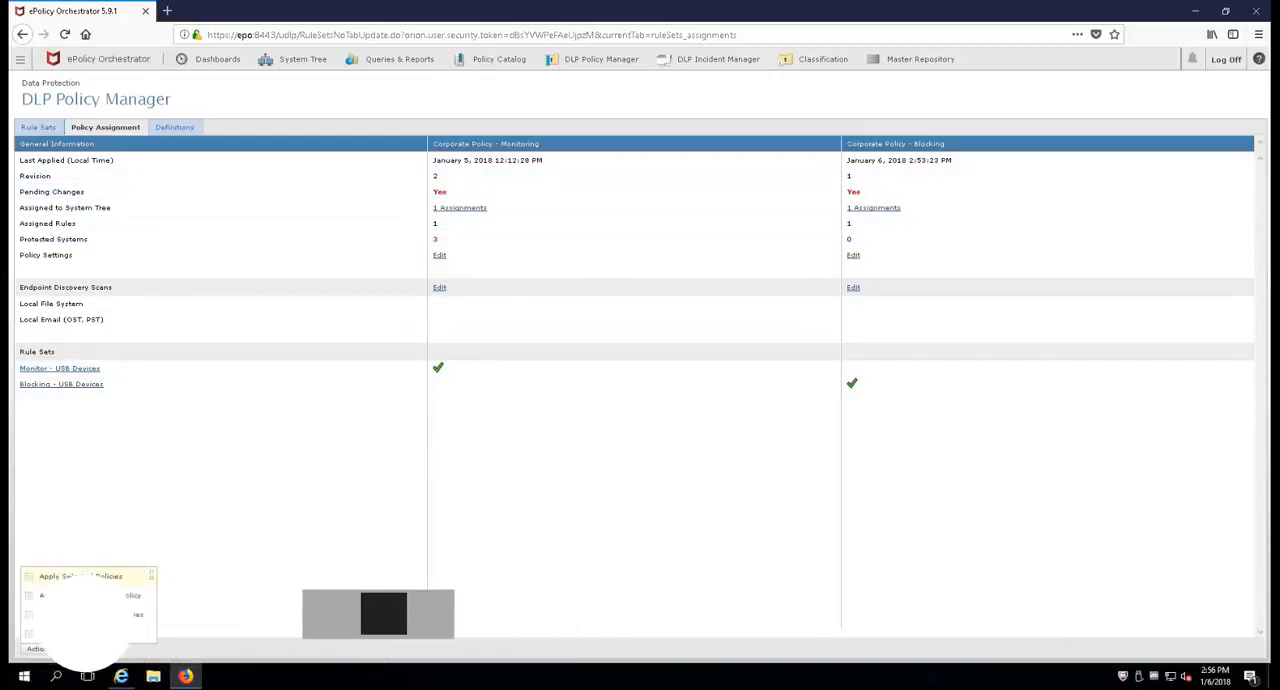
Step: Apply both pending policies, Corporate Policy - Monitoring and Corporate Policy - Blocking
{"action": "left_click", "coordinate": [90, 580]}
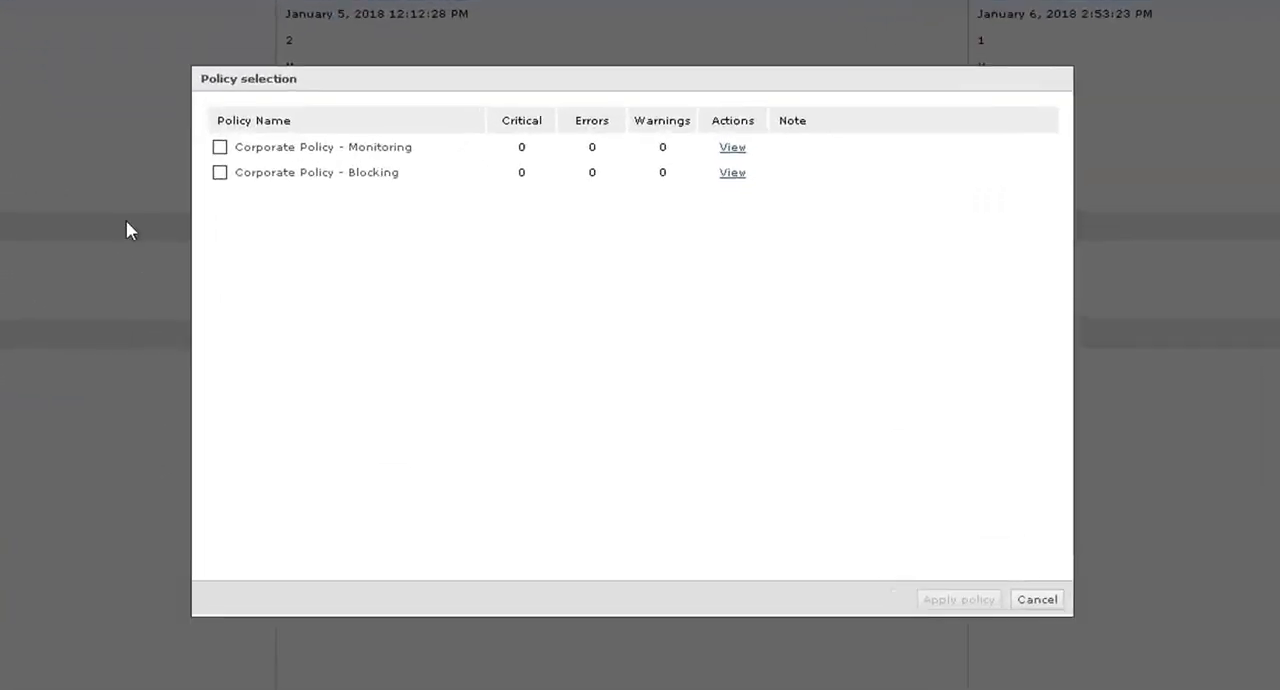
{"action": "left_click", "coordinate": [156, 116]}
{"action": "left_click", "coordinate": [156, 143]}
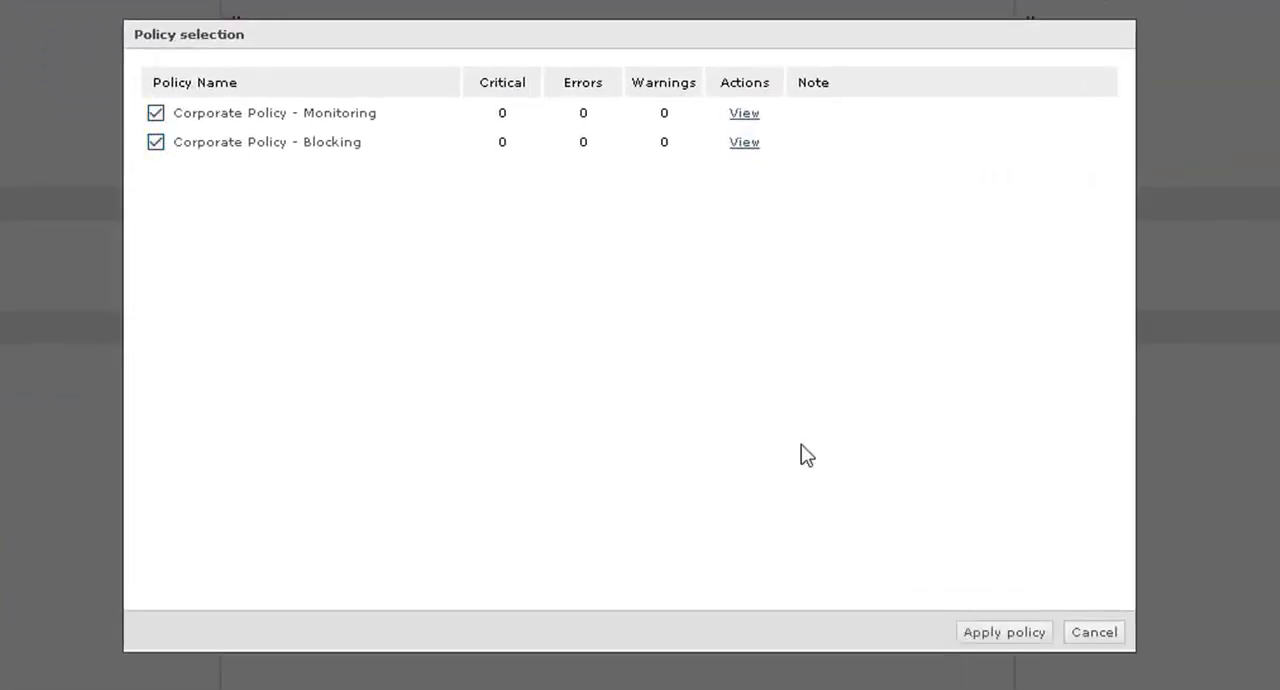
{"action": "left_click", "coordinate": [1004, 633]}
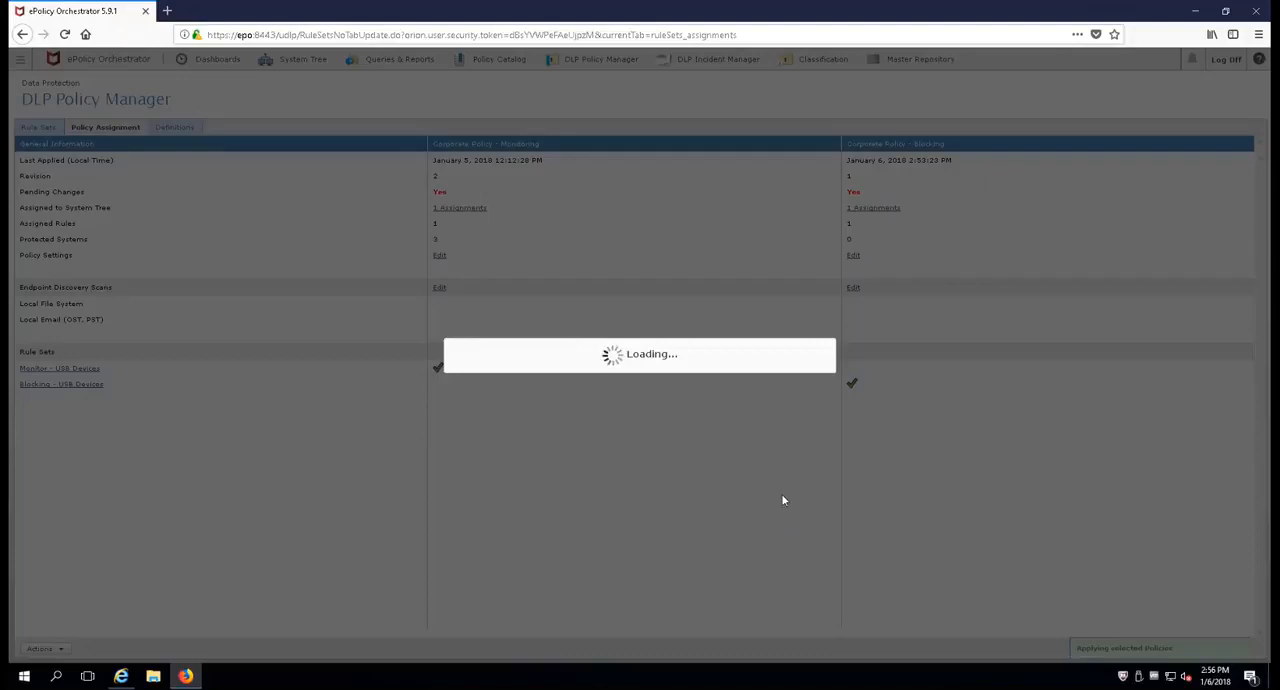
{"action": "left_click", "coordinate": [840, 446]}
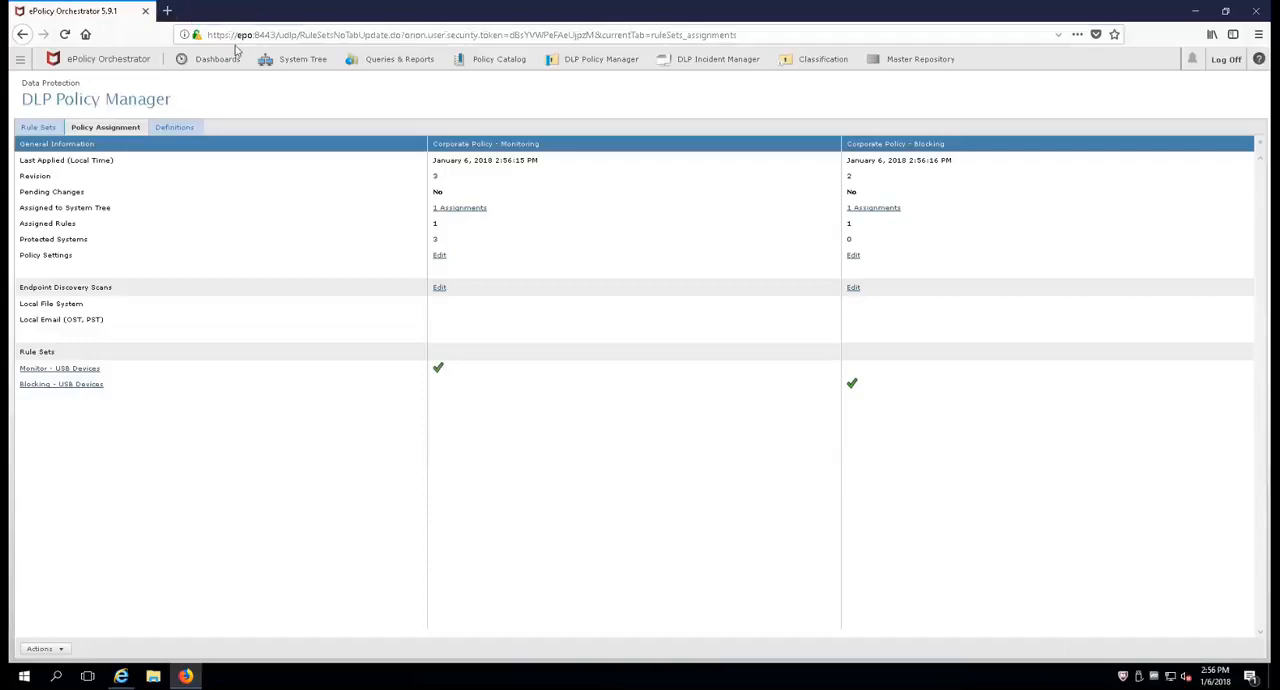
Step: Move WRK1-64W7 from the Monitor Only group to Company A's Workstations group and send the endpoint's properties from McAfee Agent Monitor
{"action": "left_click", "coordinate": [287, 64]}
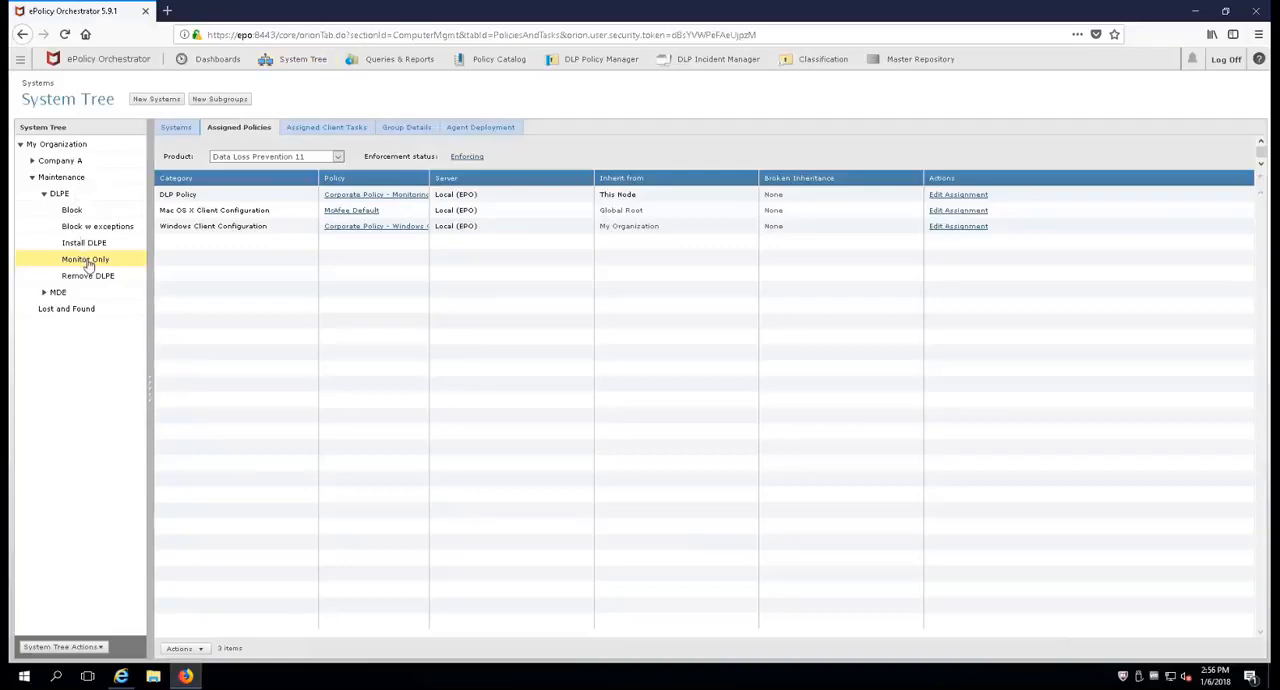
{"action": "left_click", "coordinate": [175, 127]}
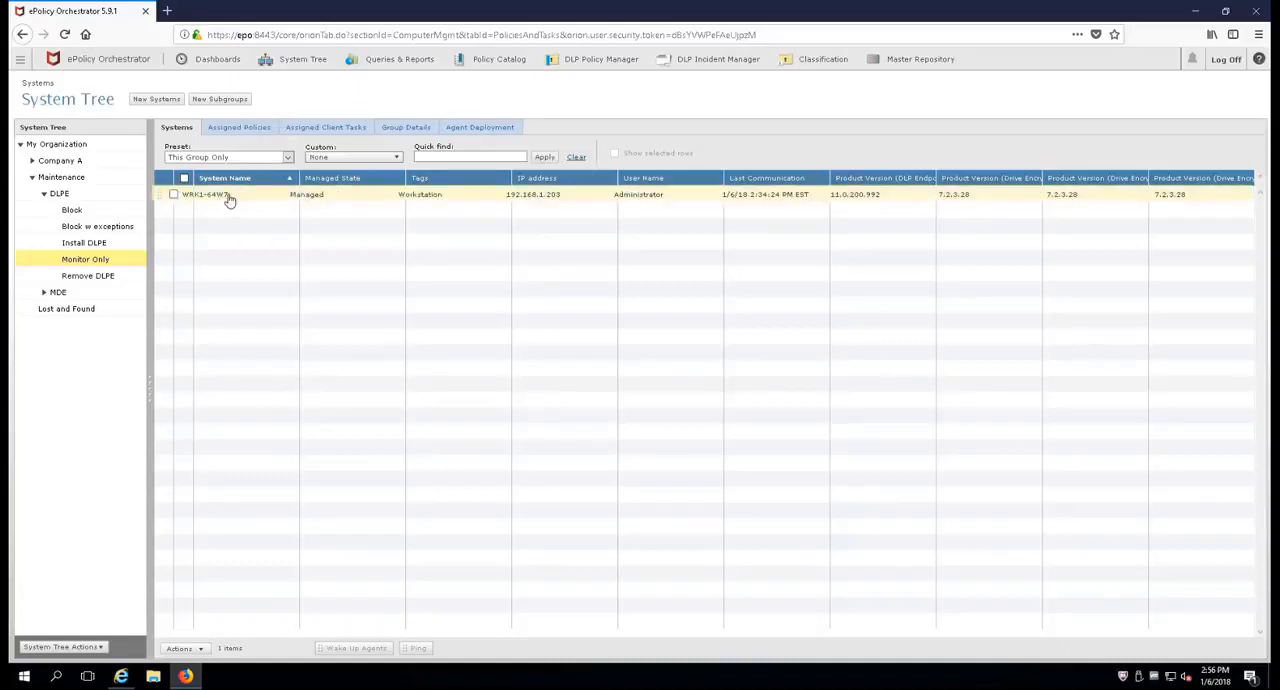
{"action": "left_click", "coordinate": [33, 161]}
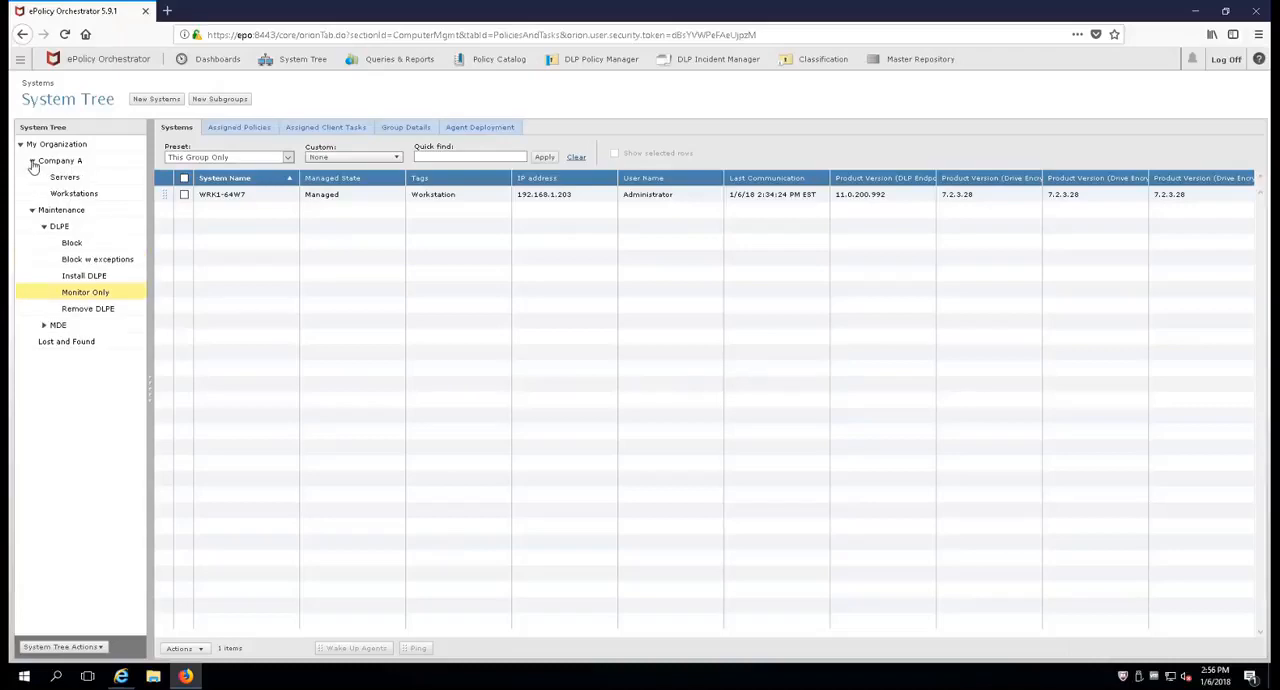
{"action": "left_click_drag", "start_coordinate": [167, 197], "coordinate": [70, 197]}
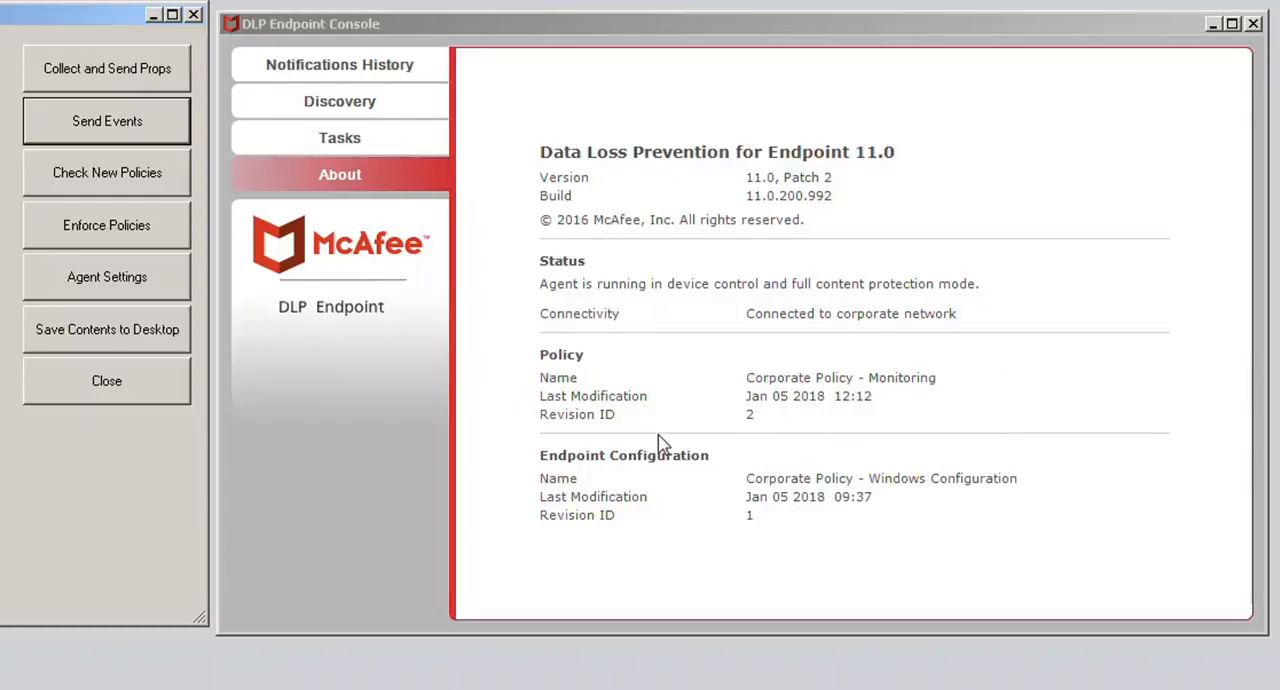
{"action": "left_click", "coordinate": [141, 78]}
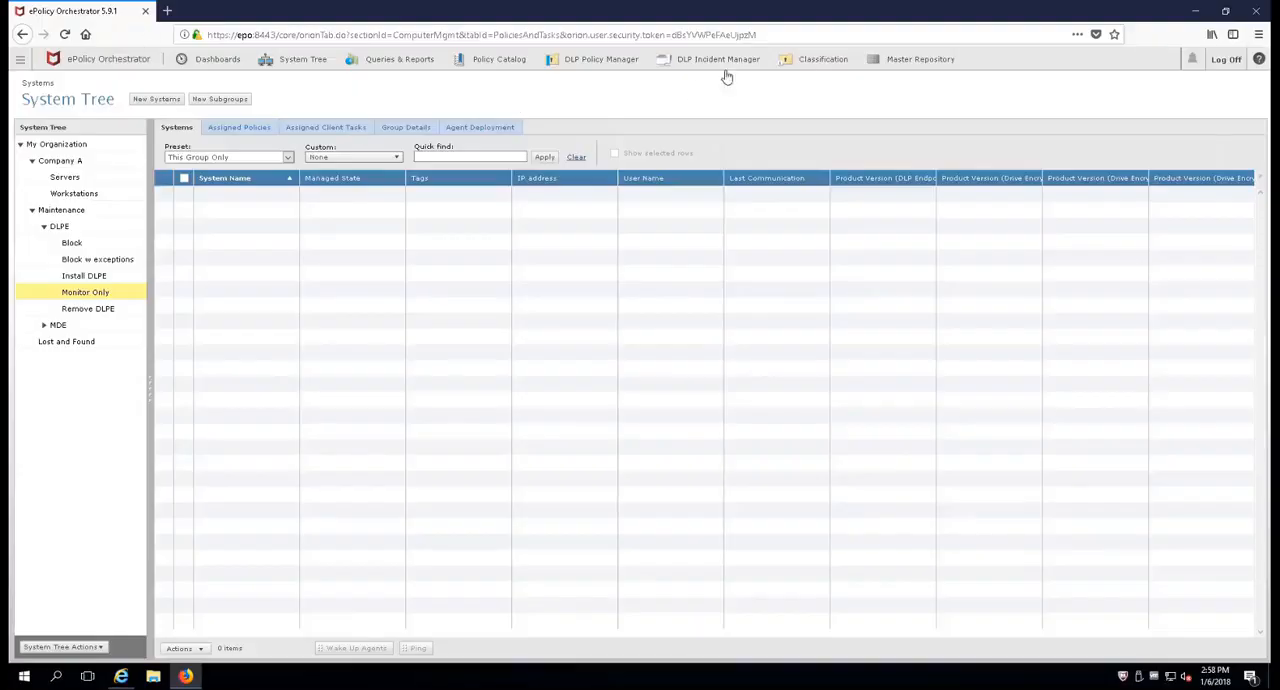
Step: Return to DLP Policy Manager in ePolicy Orchestrator and open the reaction settings of the Blocking - USB Devices rule
{"action": "left_click", "coordinate": [593, 62]}
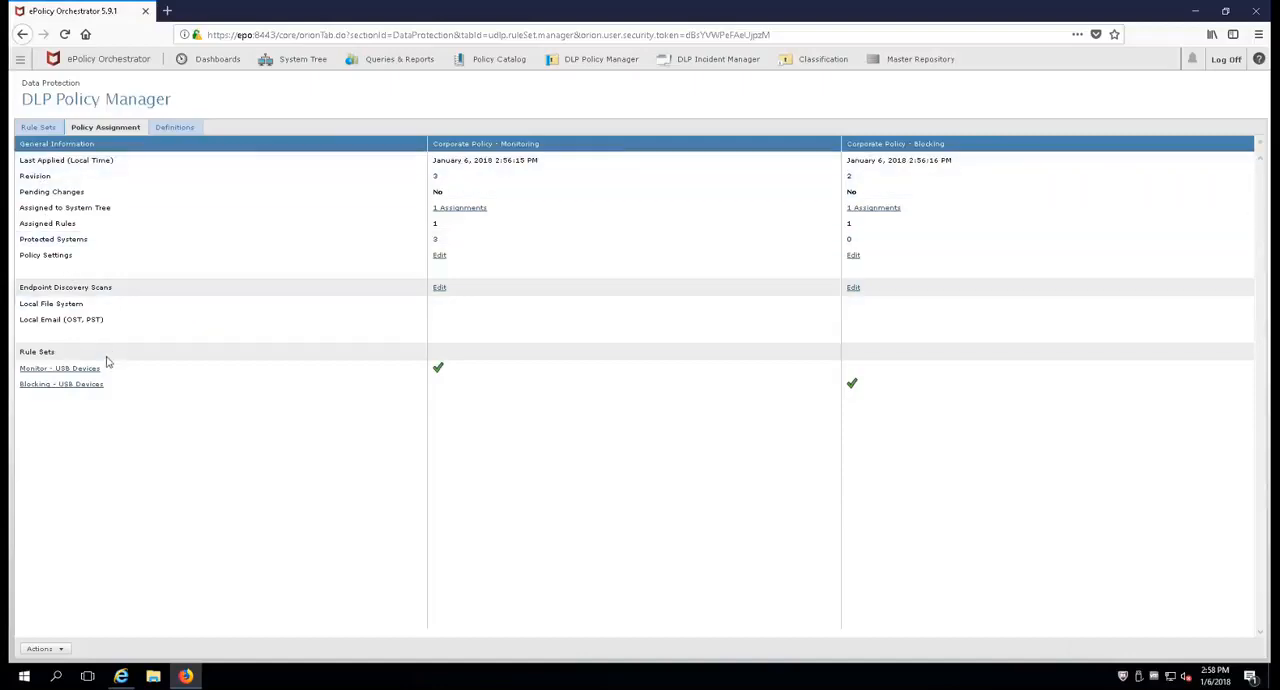
{"action": "left_click", "coordinate": [47, 389]}
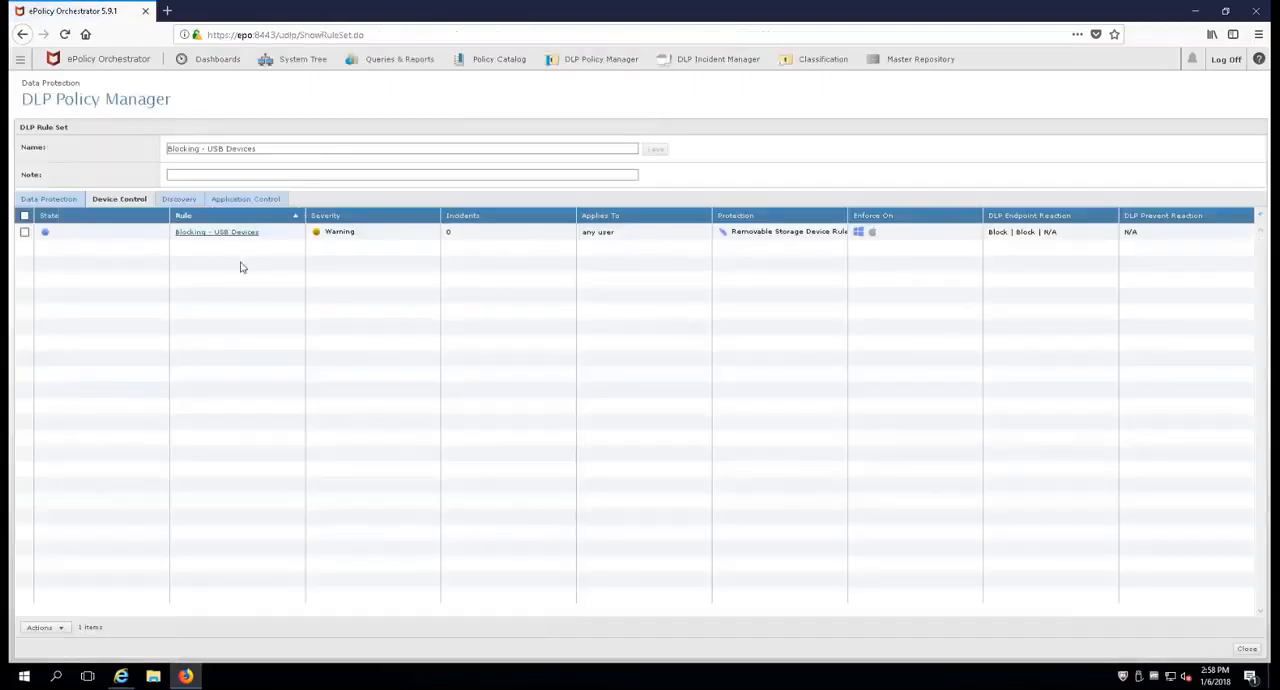
{"action": "left_click", "coordinate": [240, 234]}
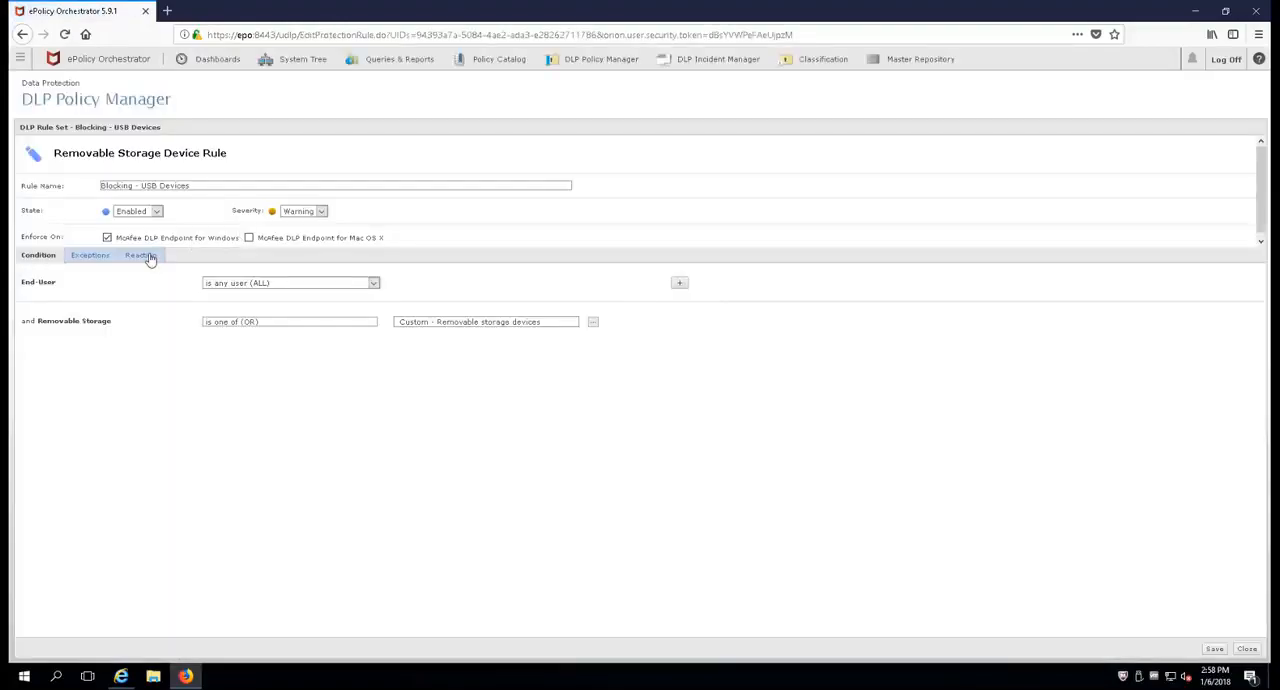
{"action": "left_click", "coordinate": [148, 256]}
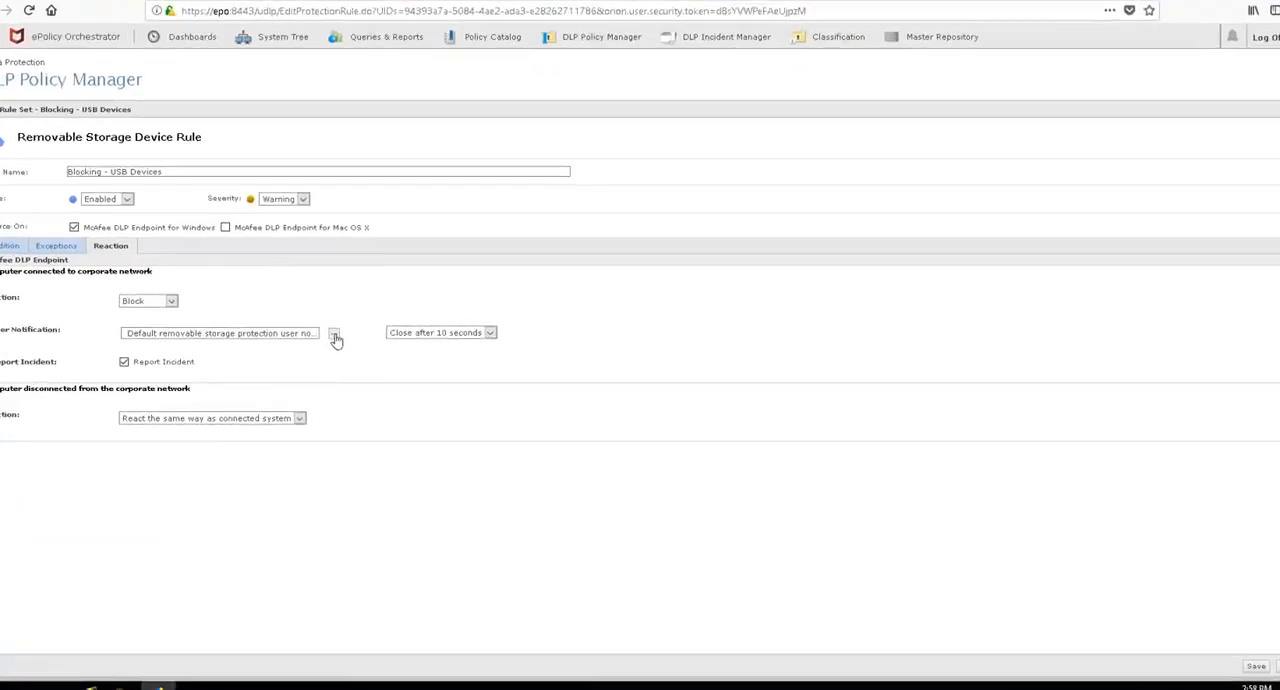
Step: Create a user notification named Block USB Device with the text "You plugged in a USB device which has been blocked."
{"action": "left_click", "coordinate": [234, 312]}
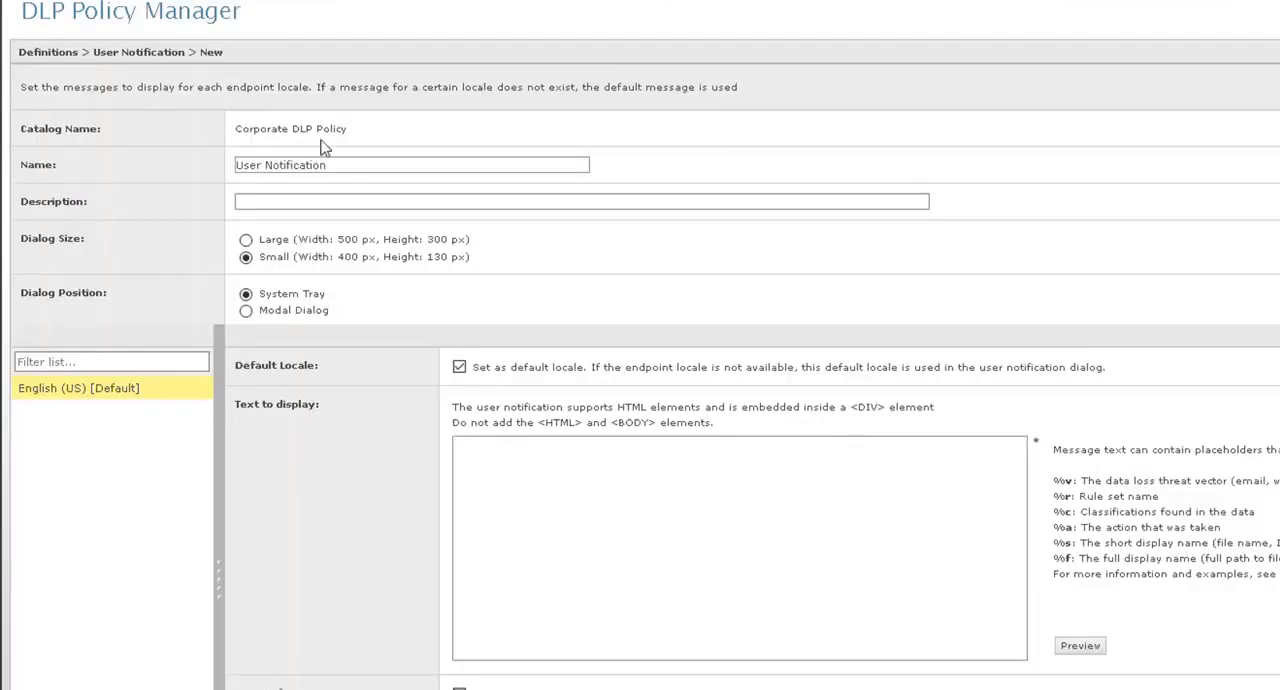
{"action": "left_click_drag", "start_coordinate": [366, 163], "coordinate": [188, 175]}
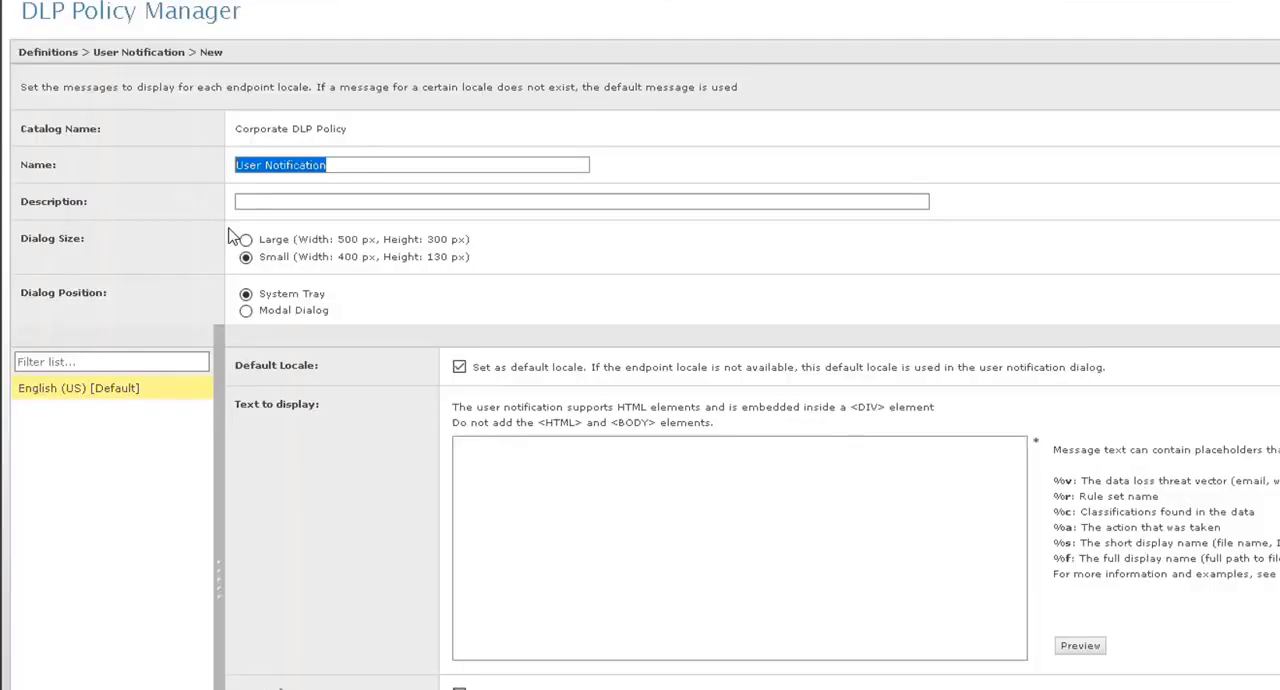
{"action": "type", "text": "B"}
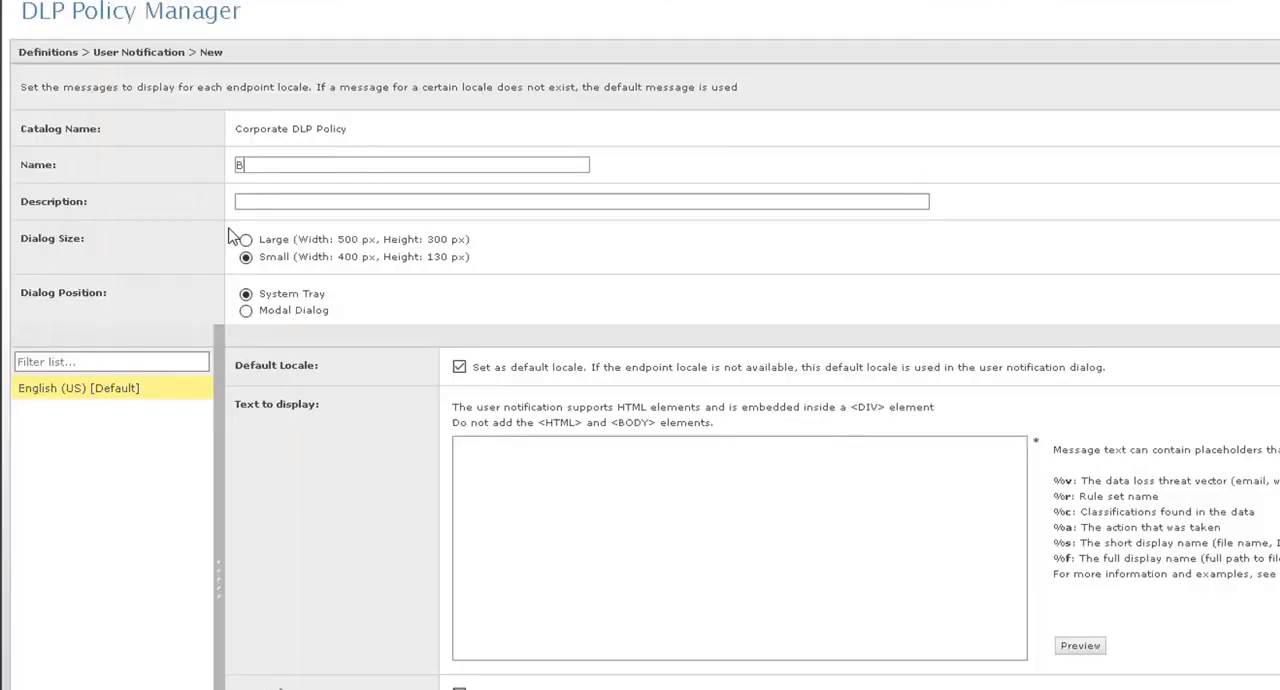
{"action": "type", "text": "lock USB Device"}
{"action": "left_click", "coordinate": [499, 453]}
{"action": "type", "text": "Yo"}
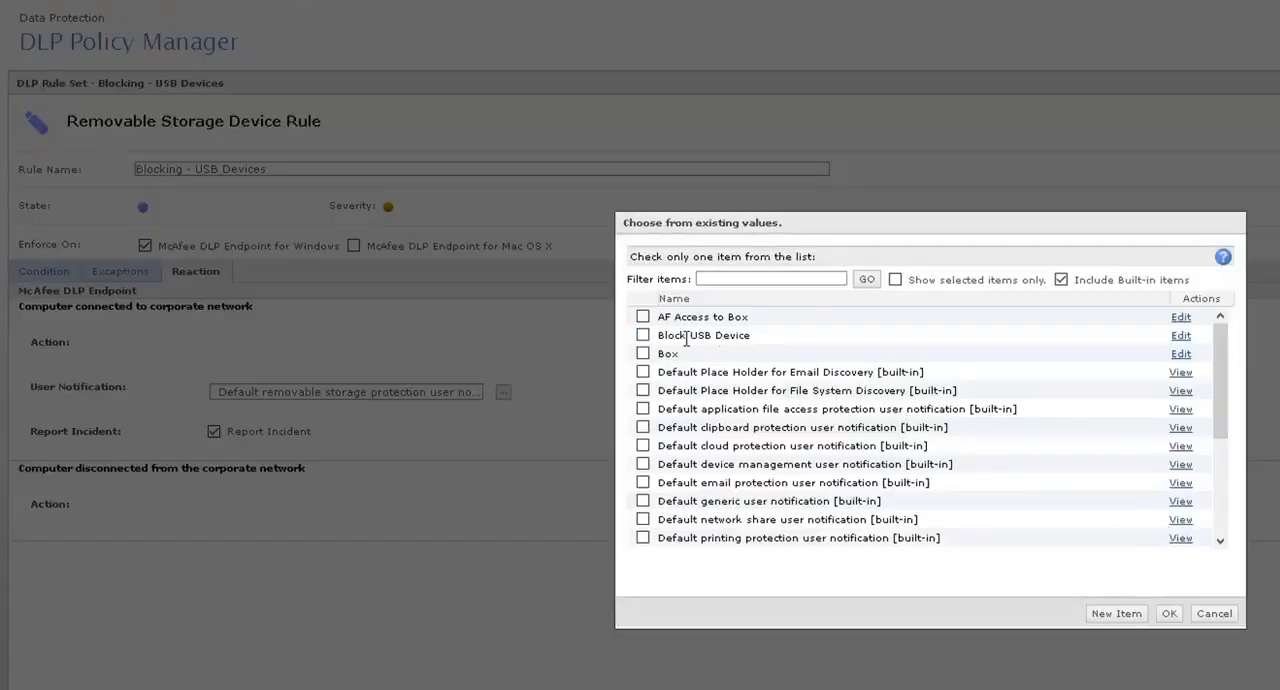
Step: Assign the Block USB Device notification to the rule's reaction and save the rule
{"action": "left_click", "coordinate": [643, 336]}
{"action": "left_click", "coordinate": [1172, 613]}
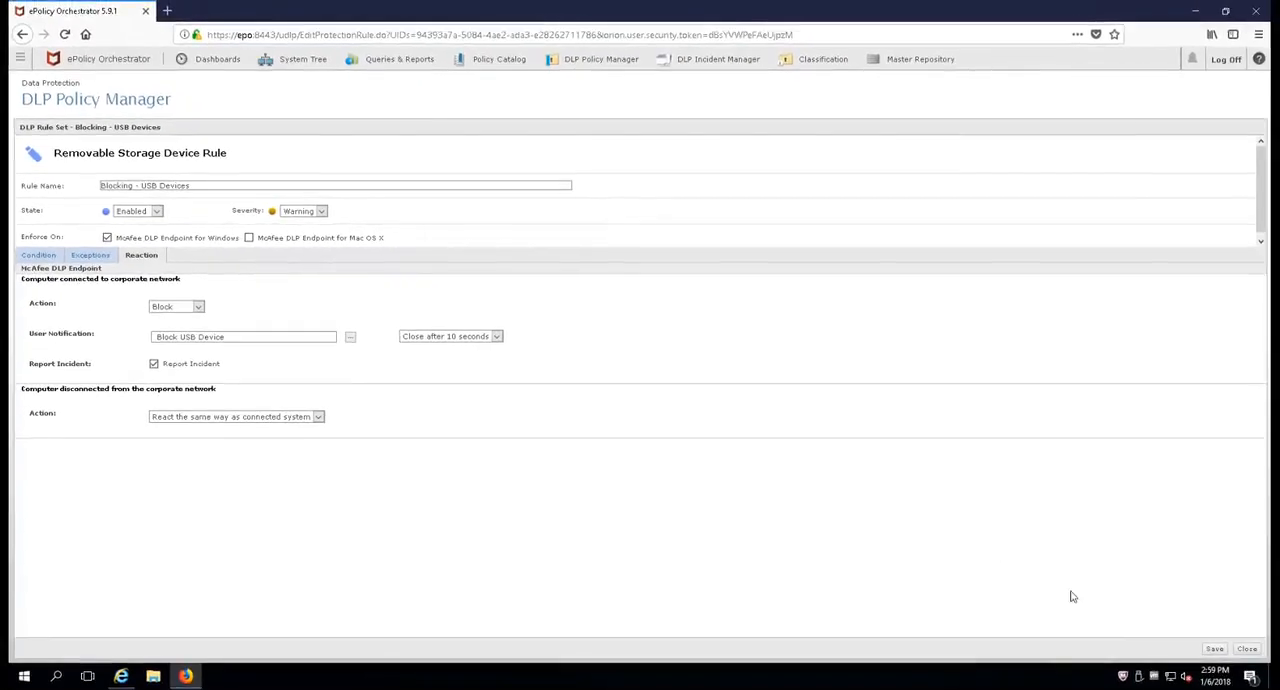
{"action": "left_click", "coordinate": [1212, 649]}
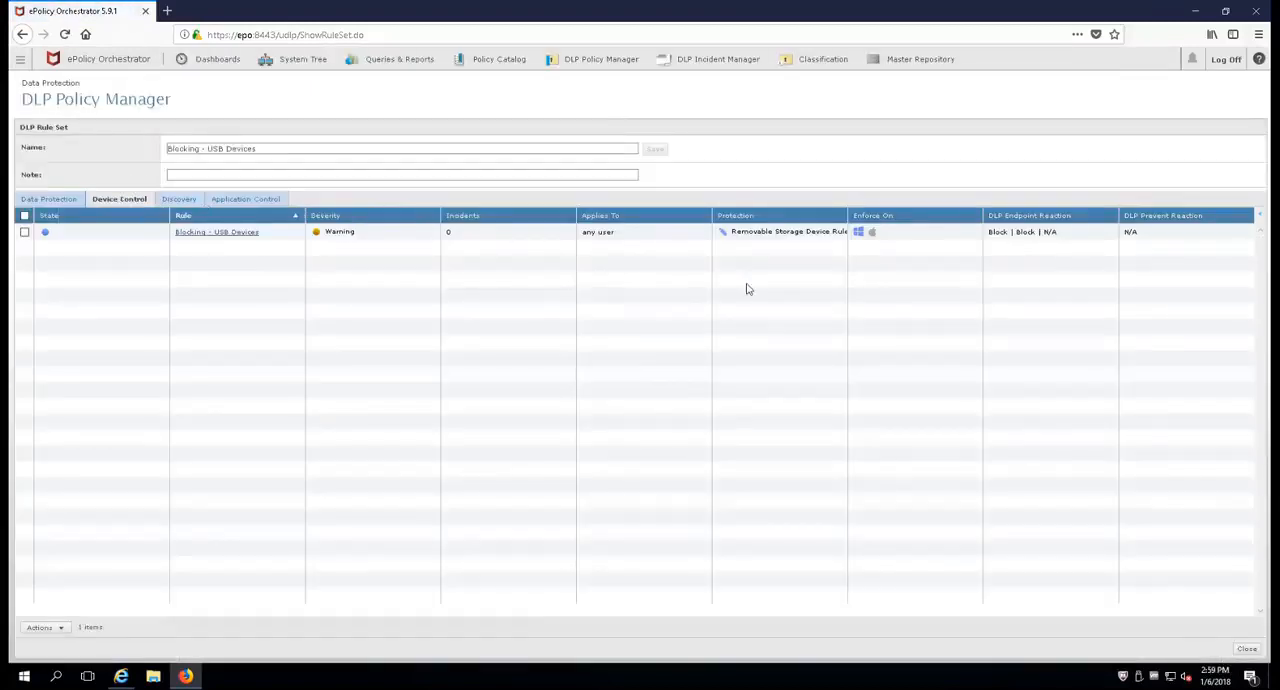
Step: Close the rule set and apply the pending changes to Corporate Policy - Blocking
{"action": "left_click", "coordinate": [1247, 649]}
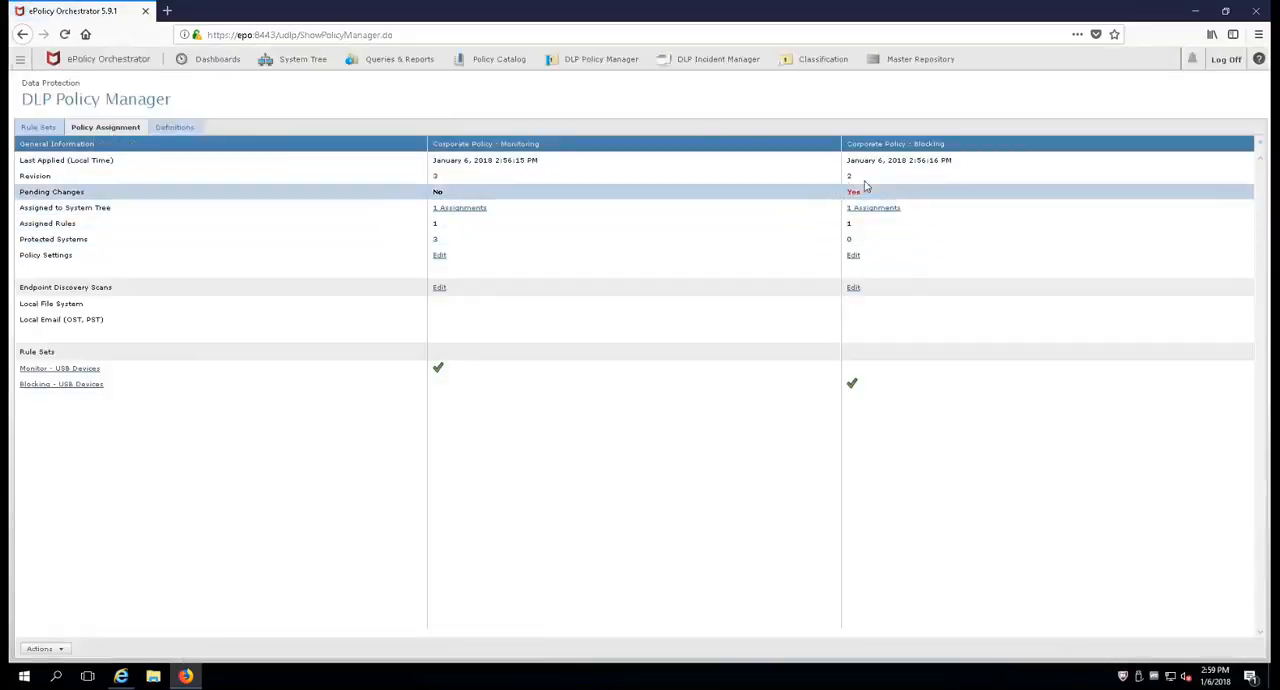
{"action": "left_click", "coordinate": [40, 649]}
{"action": "left_click", "coordinate": [88, 577]}
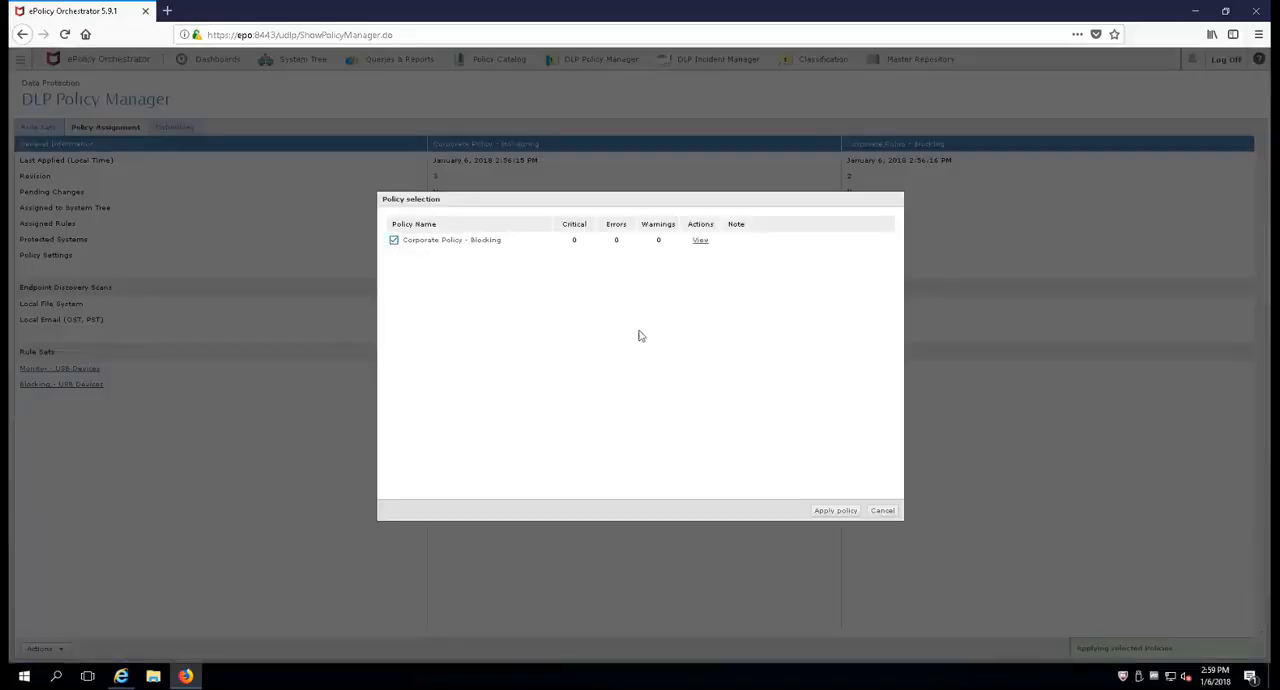
{"action": "left_click", "coordinate": [832, 511]}
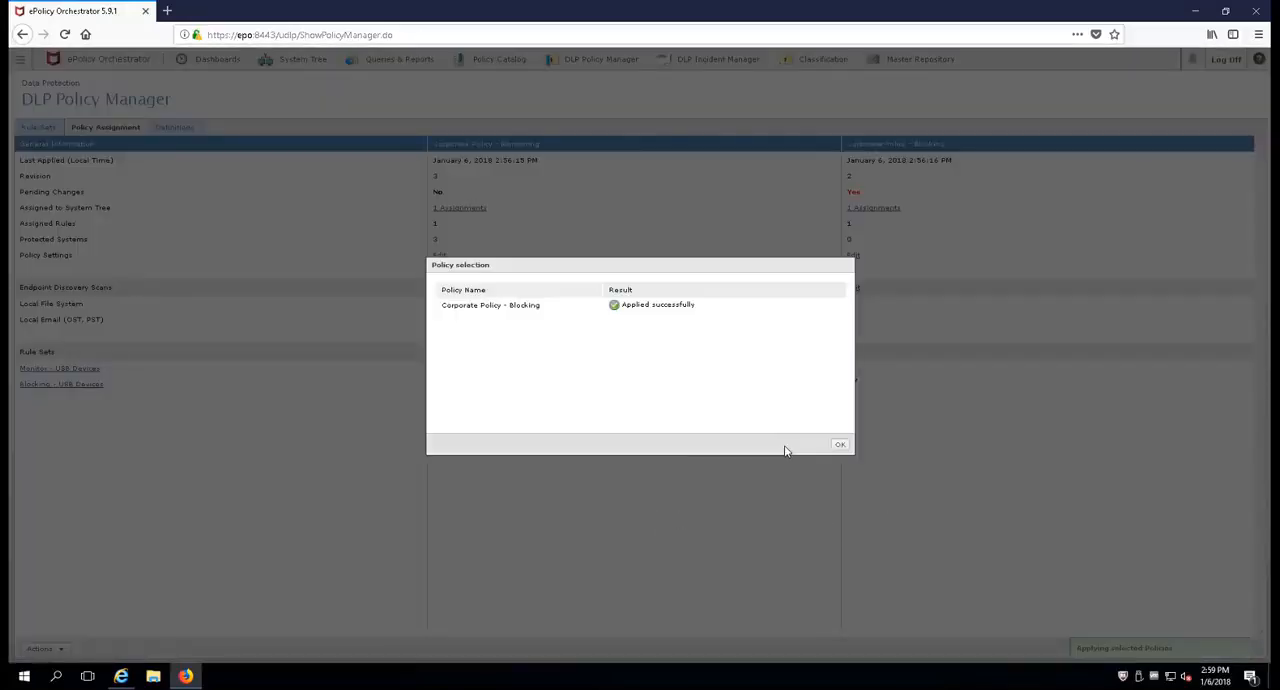
{"action": "left_click", "coordinate": [840, 445]}
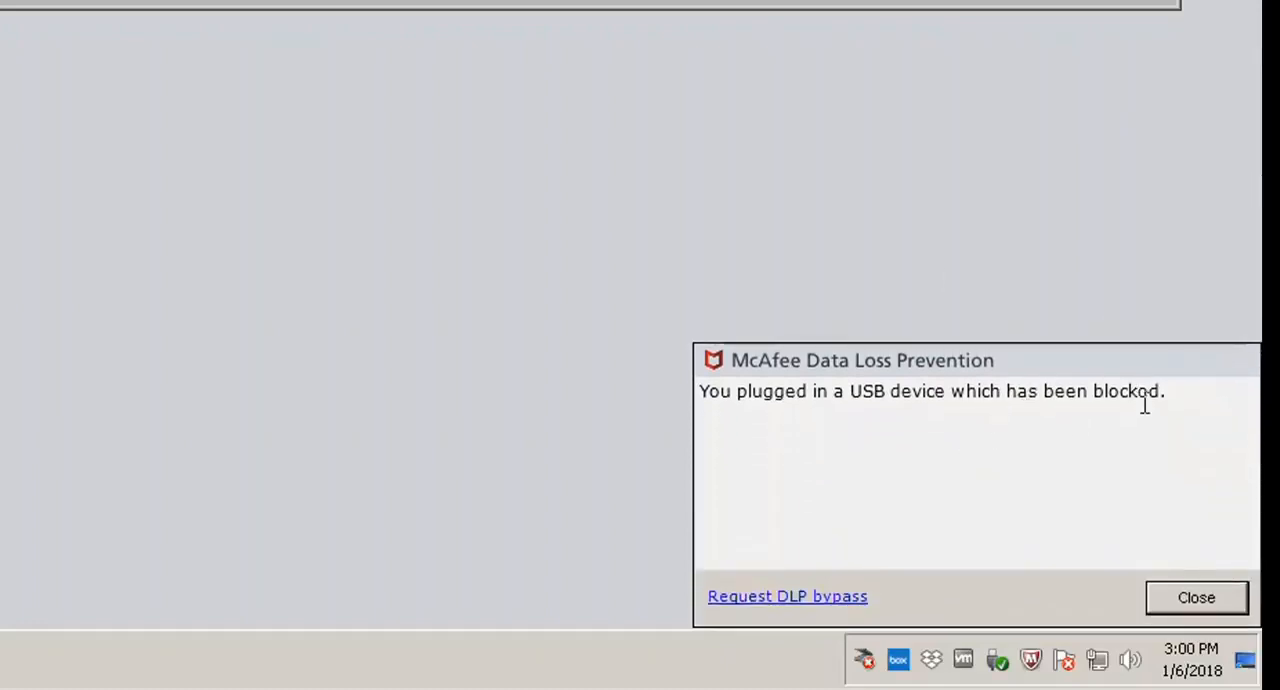
Step: Dismiss the USB block notification on the endpoint and check access to Removable Disk (F:) in Windows Explorer
{"action": "left_click", "coordinate": [1196, 598]}
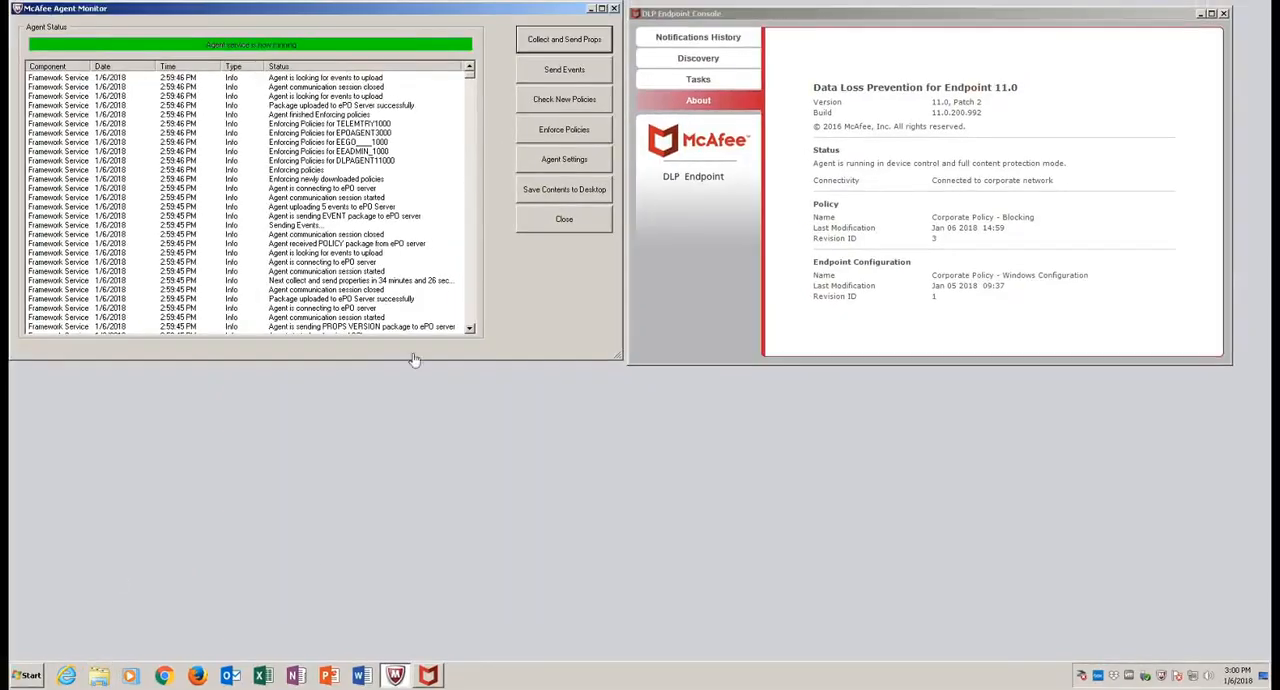
{"action": "left_click", "coordinate": [98, 676]}
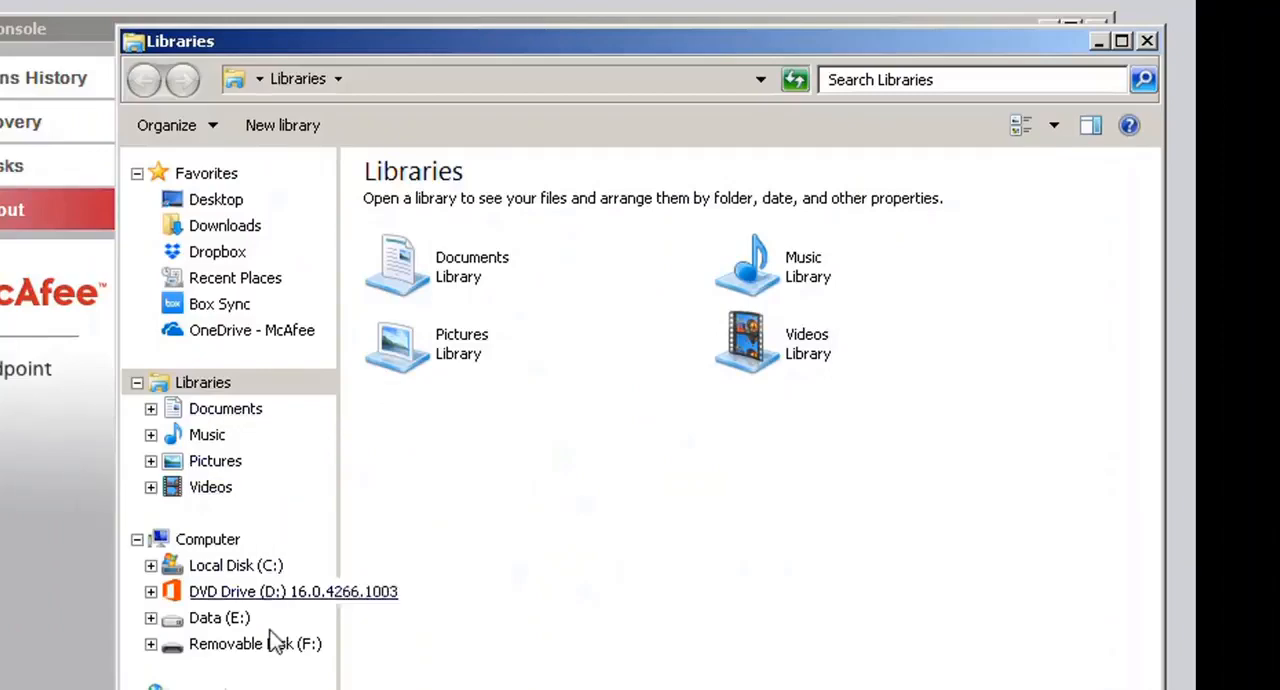
{"action": "left_click", "coordinate": [505, 504]}
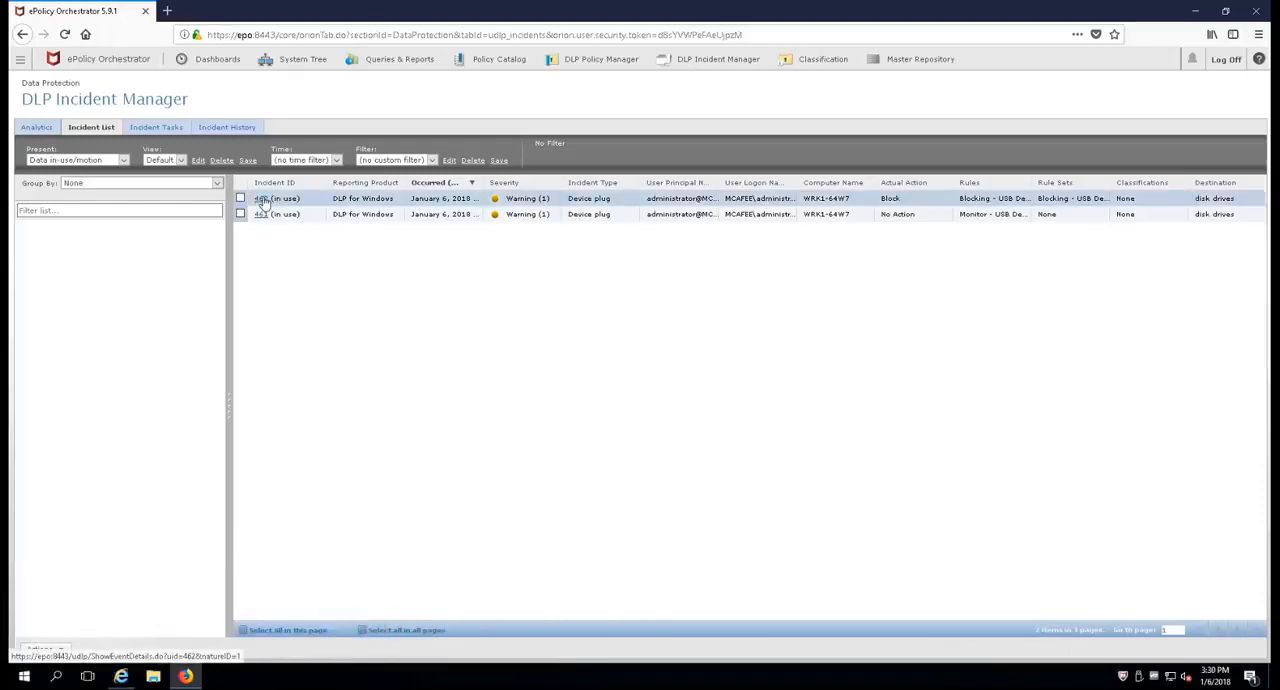
Step: Open the details of the device plug incident with the Block action for WRK1-64W7 in DLP Incident Manager
{"action": "left_click", "coordinate": [263, 199]}
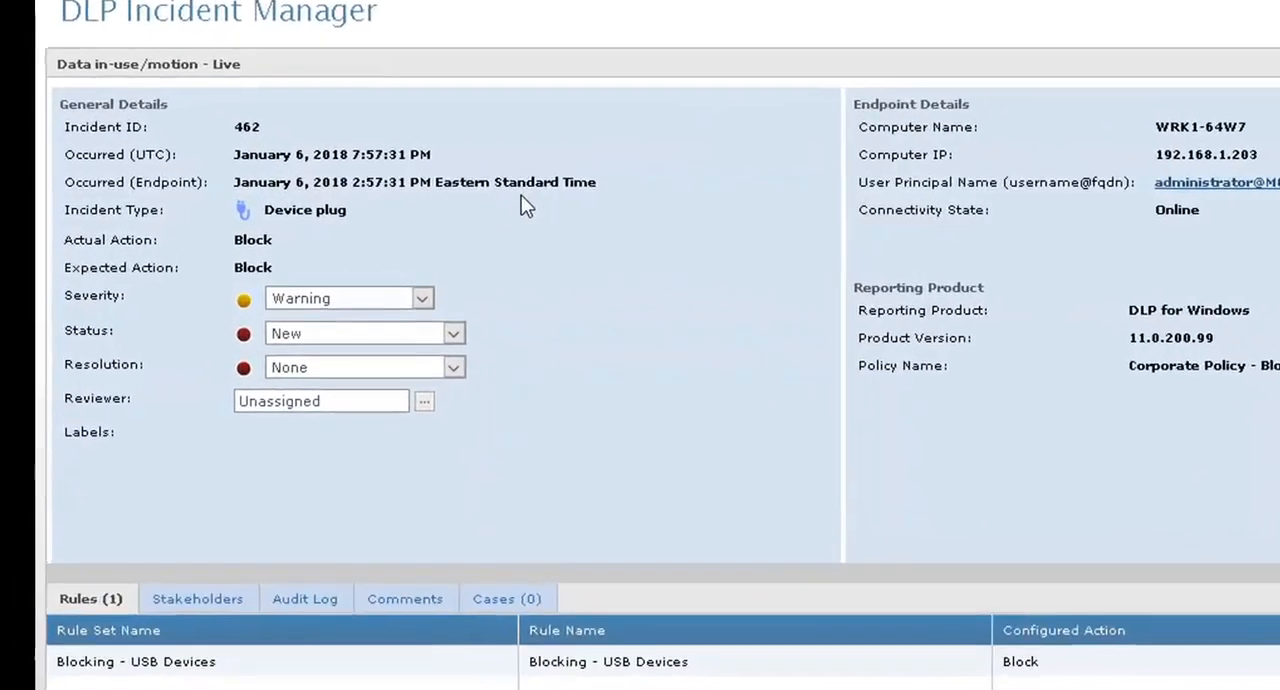